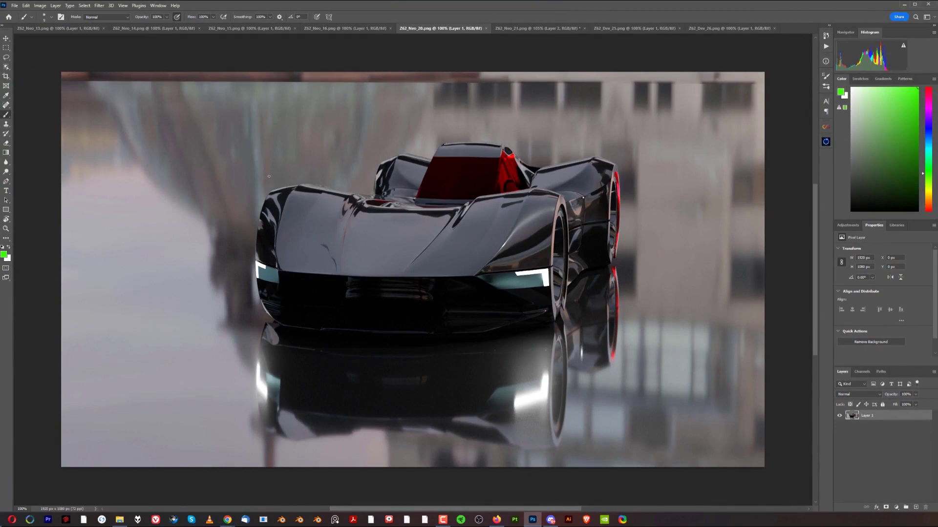
# Step: Flip through the Z62_Neo_16, 15 and 14 renders, ending on the Z62_Neo_13 warehouse composite
pyautogui.click(363, 28)
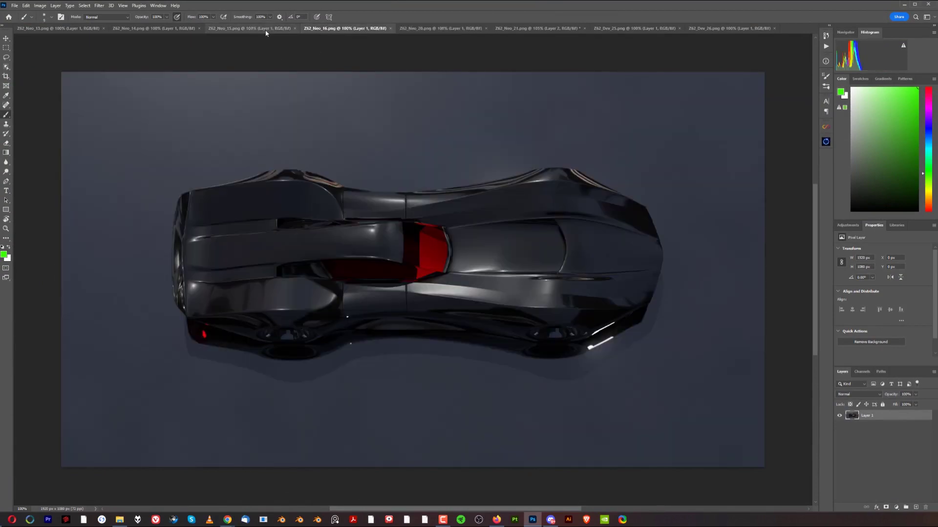
pyautogui.click(253, 29)
pyautogui.click(144, 28)
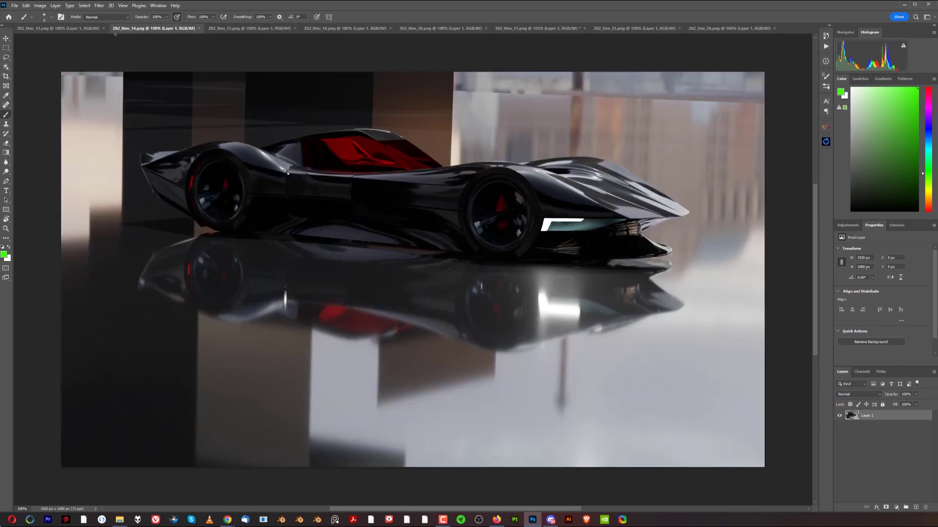
pyautogui.click(57, 29)
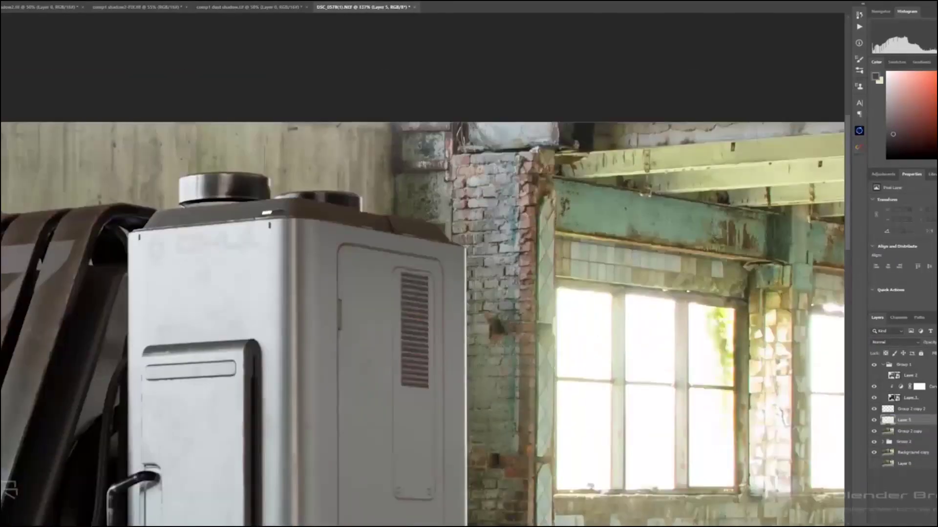
# Step: Zoom out to the whole composite and group Layer 5 into Group 3
pyautogui.click(427, 188)
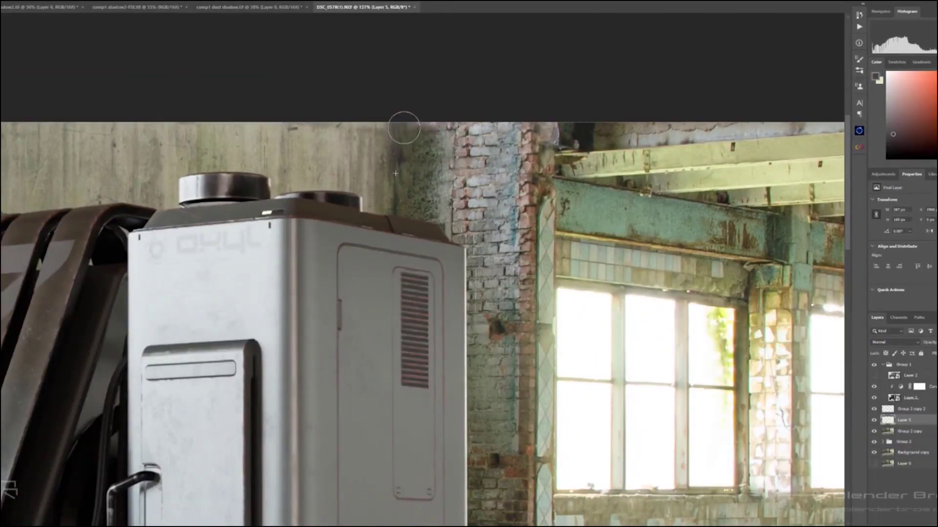
pyautogui.hotkey('ctrl', '0')
pyautogui.hotkey('ctrl', '0')
pyautogui.hotkey('ctrl', 'g')
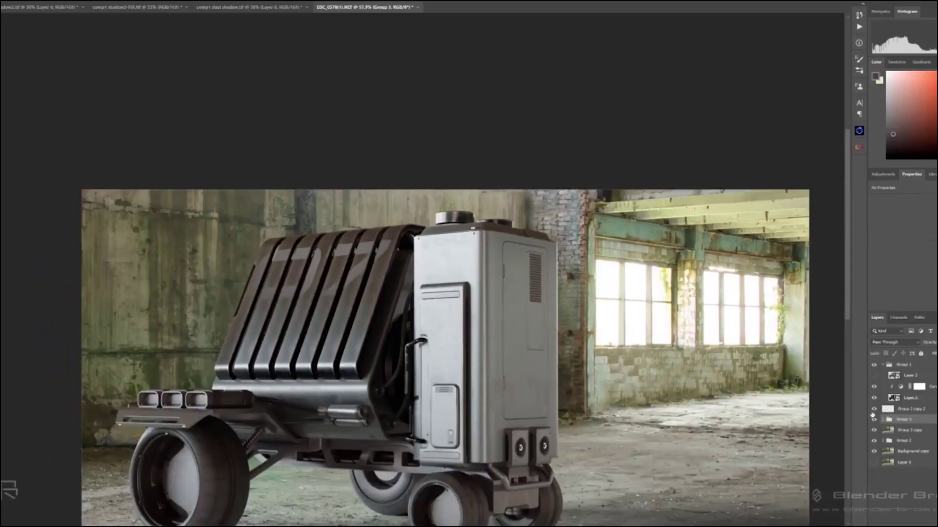
# Step: Copy the selected area onto new Layer 7, then show Layer 2 and give it a black mask
pyautogui.hotkey('ctrl', 'v')
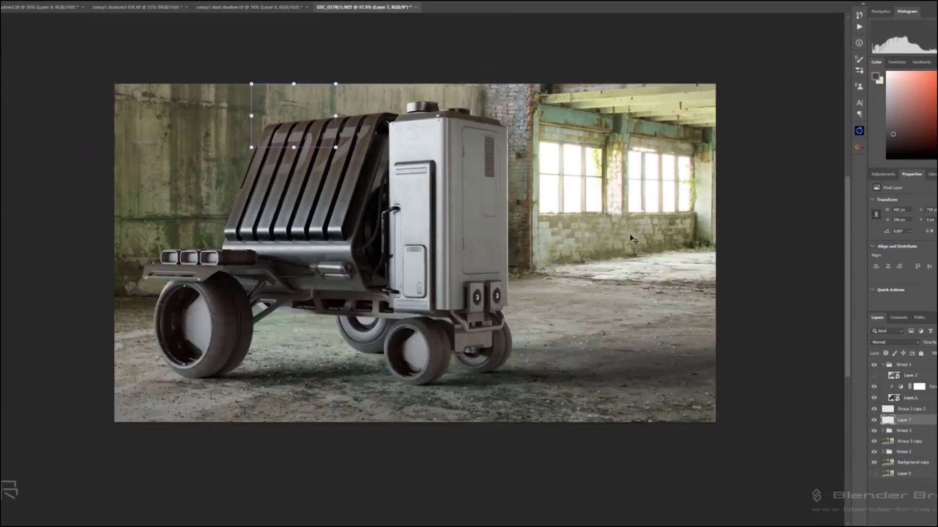
pyautogui.click(622, 313)
pyautogui.keyDown('alt'); pyautogui.scroll(1, 675, 276); pyautogui.keyUp('alt')
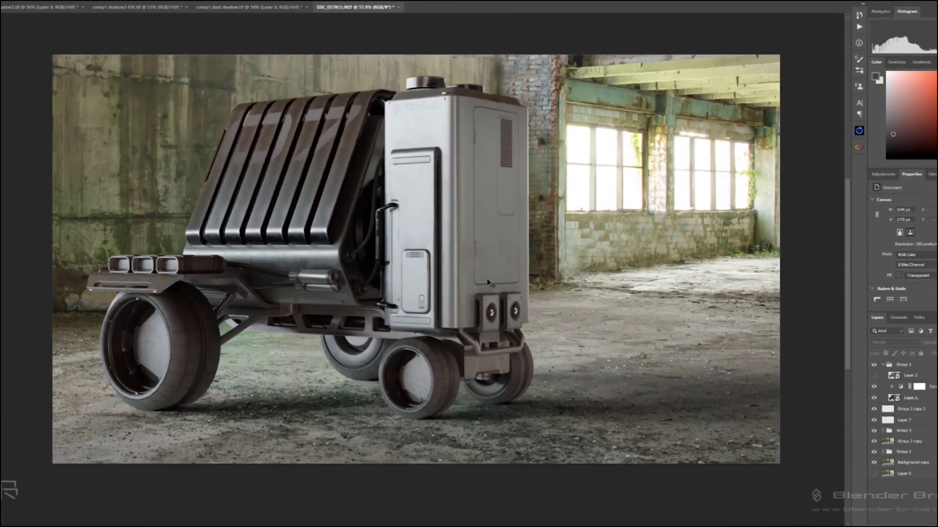
pyautogui.click(874, 375)
pyautogui.press('F5')
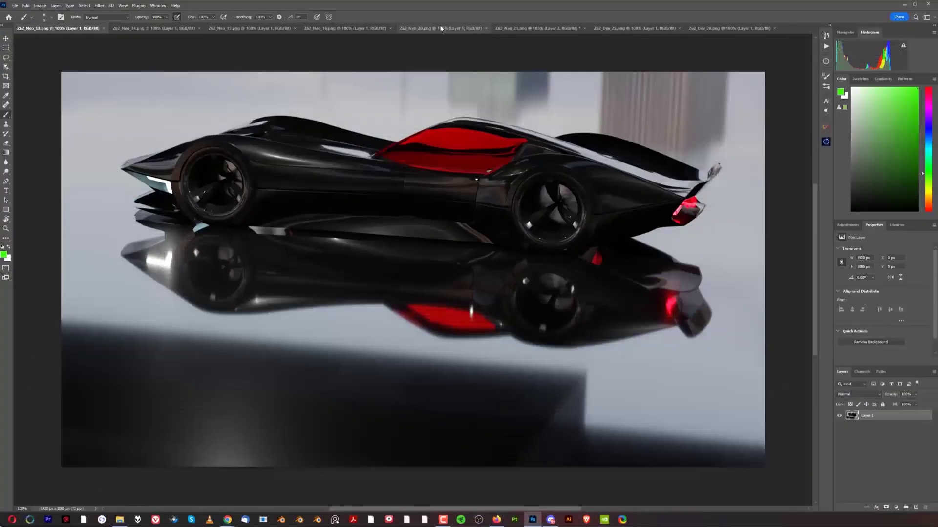
# Step: Switch to the Z62_Neo_20 front-view render, then sketch and undo green strokes near the car's front
pyautogui.hotkey('ctrl', 'Tab')
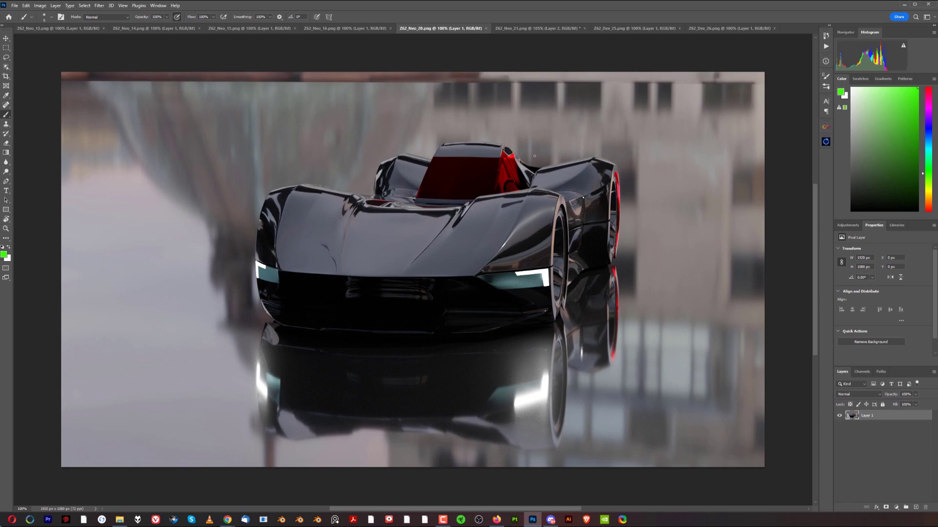
pyautogui.moveTo(98, 188)
pyautogui.mouseDown()
pyautogui.moveTo(226, 273)
pyautogui.moveTo(62, 252)
pyautogui.mouseUp()
pyautogui.moveTo(243, 314); pyautogui.dragTo(272, 375)
pyautogui.hotkey('ctrl', 'z')
pyautogui.hotkey('ctrl', 'z')
pyautogui.hotkey('ctrl', 'z')
# Step: Try green guide lines along the bottom, left and top edges, undoing each one
pyautogui.moveTo(605, 453); pyautogui.dragTo(63, 441)
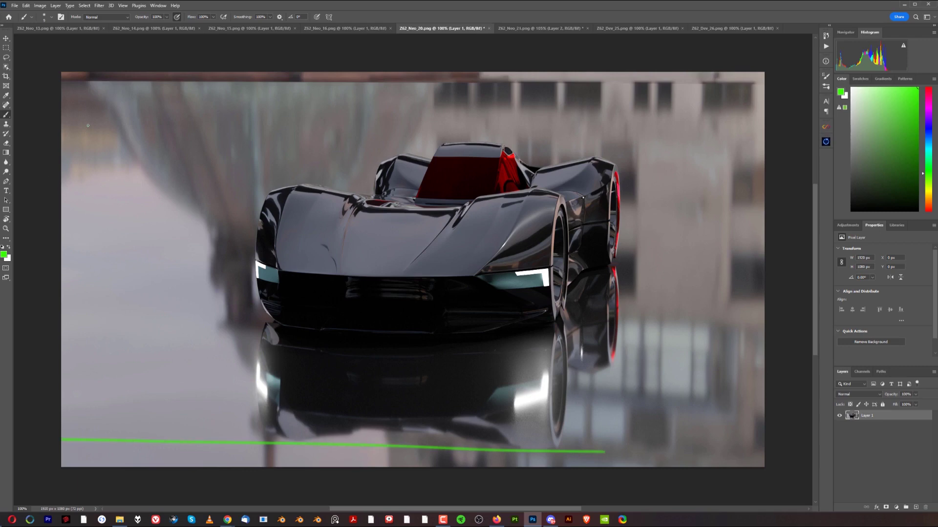
pyautogui.moveTo(88, 128); pyautogui.dragTo(99, 387)
pyautogui.hotkey('ctrl', 'z')
pyautogui.hotkey('ctrl', 'z')
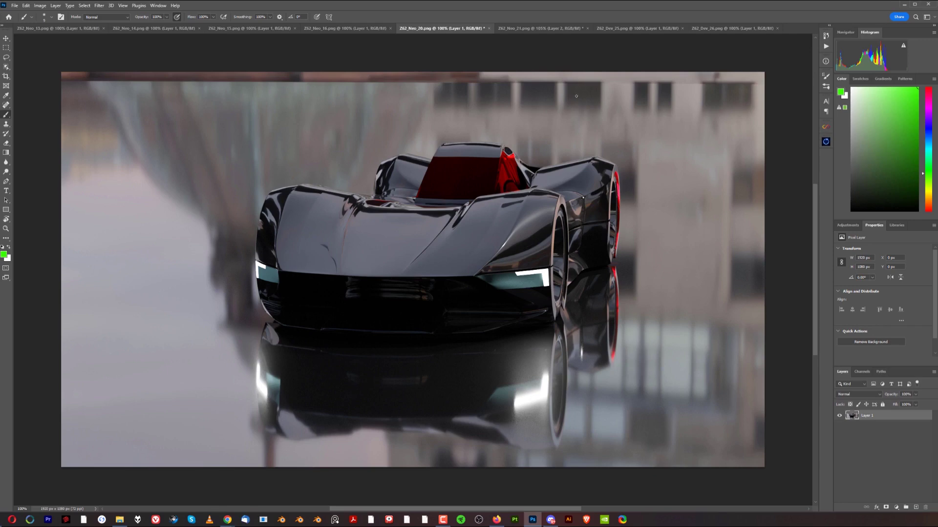
pyautogui.moveTo(566, 86); pyautogui.dragTo(586, 86)
pyautogui.hotkey('ctrl', 'z')
pyautogui.hotkey('ctrl', 'z')
pyautogui.keyDown('shift'); pyautogui.moveTo(66, 86); pyautogui.dragTo(772, 87); pyautogui.keyUp('shift')
pyautogui.hotkey('ctrl', 'z')
# Step: Crop the Z62_Neo_20 render at a 16:9 ratio, sizing and shifting the frame to centre the car
pyautogui.click(6, 77)
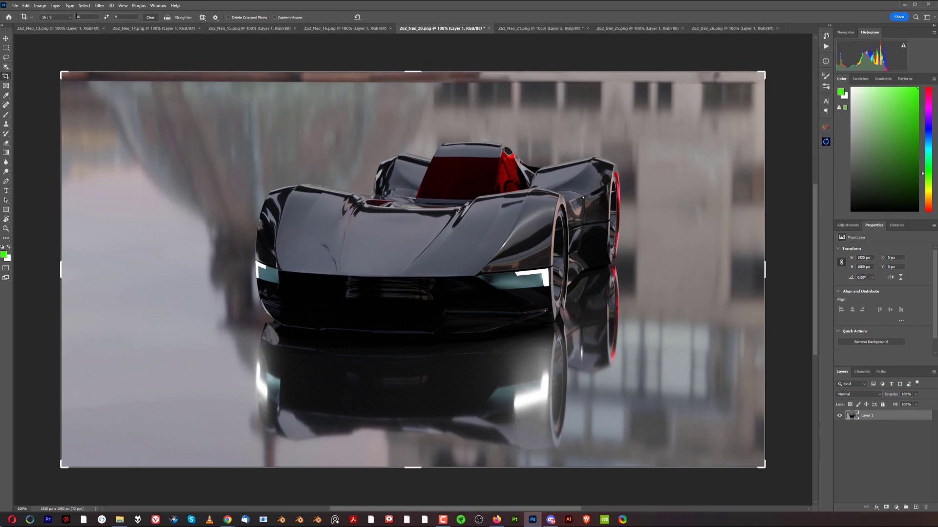
pyautogui.write('29')
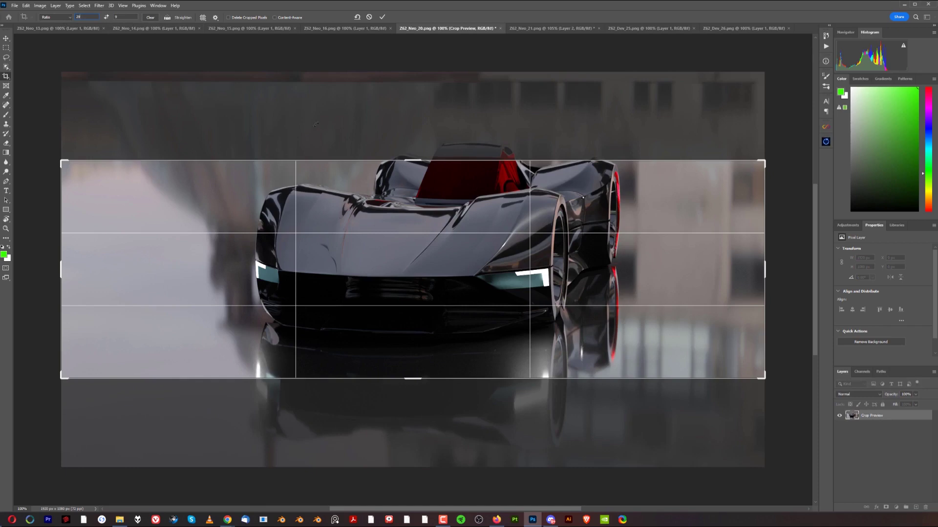
pyautogui.hotkey('ctrl', 'z')
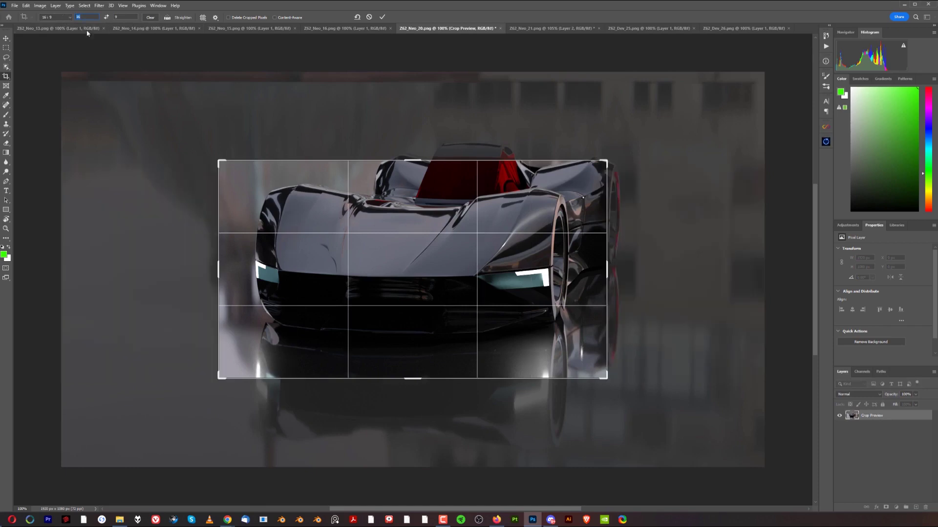
pyautogui.keyDown('alt'); pyautogui.moveTo(609, 161); pyautogui.dragTo(750, 84); pyautogui.keyUp('alt')
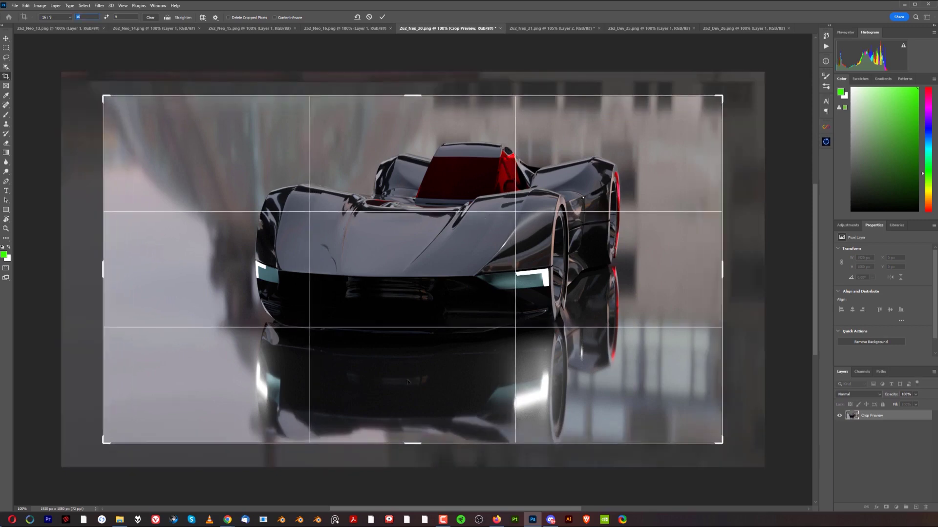
pyautogui.moveTo(494, 278); pyautogui.dragTo(519, 251)
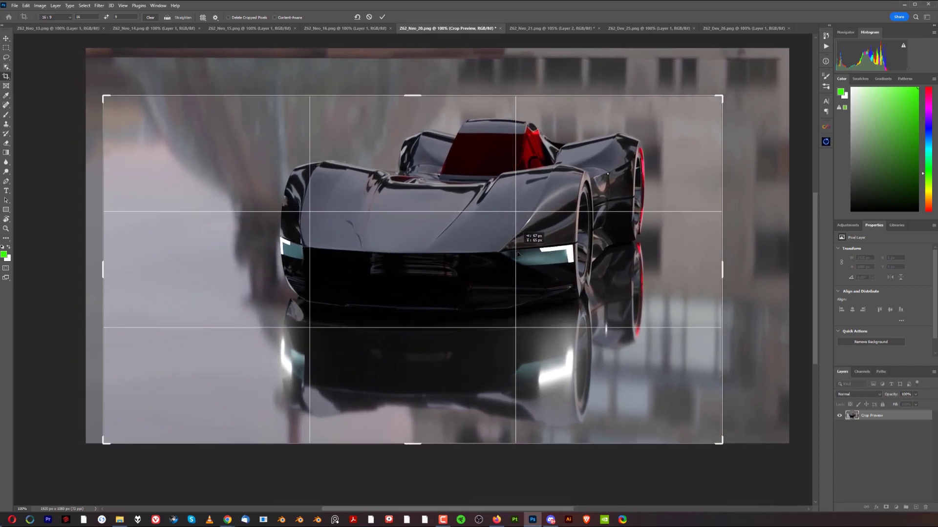
pyautogui.moveTo(518, 253); pyautogui.dragTo(521, 255)
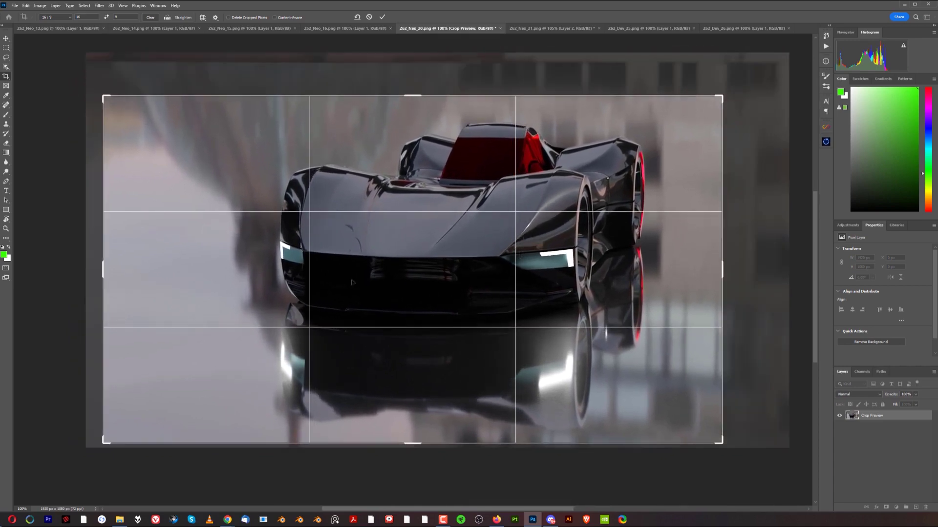
pyautogui.press('Return')
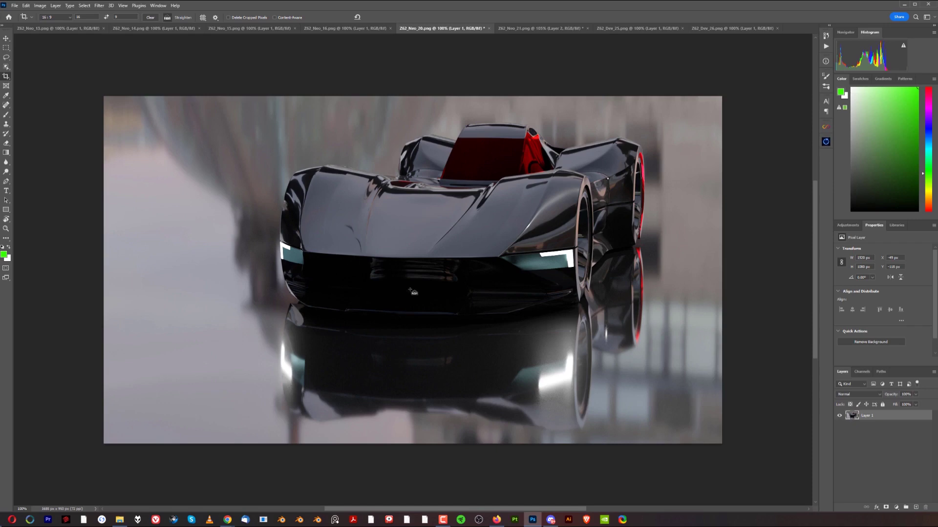
# Step: Revert the crop to the full 1920 × 1080 image, then sketch and undo green composition curves
pyautogui.hotkey('ctrl', 'z')
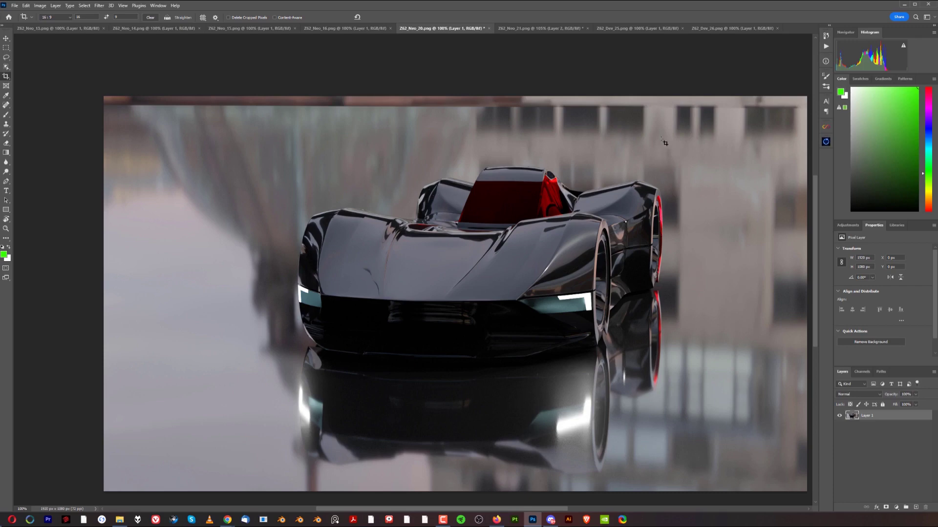
pyautogui.press('b')
pyautogui.moveTo(525, 131)
pyautogui.mouseDown()
pyautogui.moveTo(516, 131)
pyautogui.moveTo(488, 229)
pyautogui.moveTo(581, 205)
pyautogui.mouseUp()
pyautogui.moveTo(476, 152)
pyautogui.mouseDown()
pyautogui.moveTo(319, 193)
pyautogui.moveTo(206, 303)
pyautogui.mouseUp()
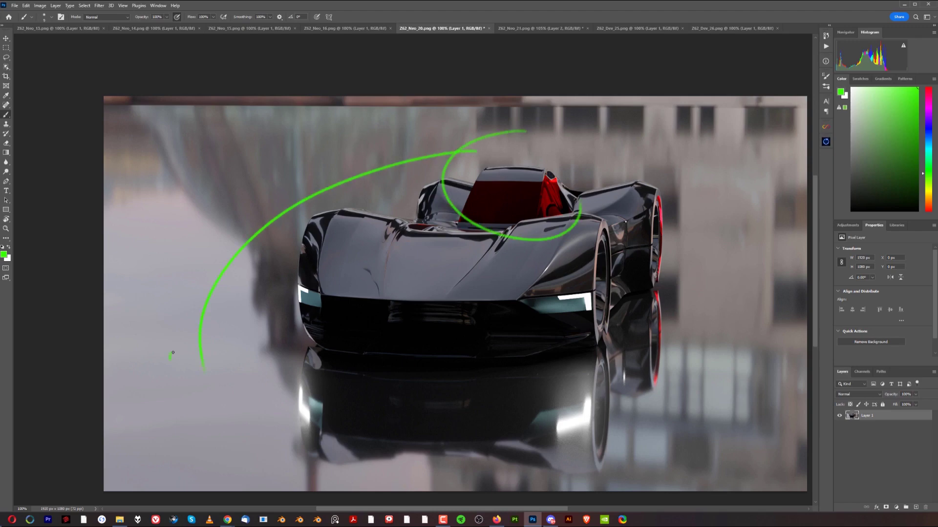
pyautogui.hotkey('ctrl', 'z')
pyautogui.hotkey('ctrl', 'z')
pyautogui.hotkey('ctrl', 'z')
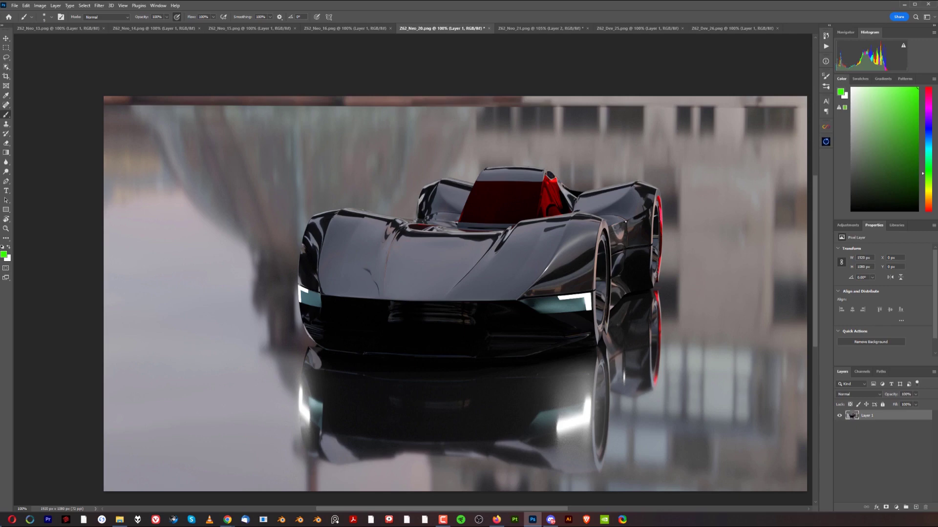
# Step: In the Camera Raw Filter, show shadow clipping, trial Blacks around +21, then cancel
pyautogui.click(99, 5)
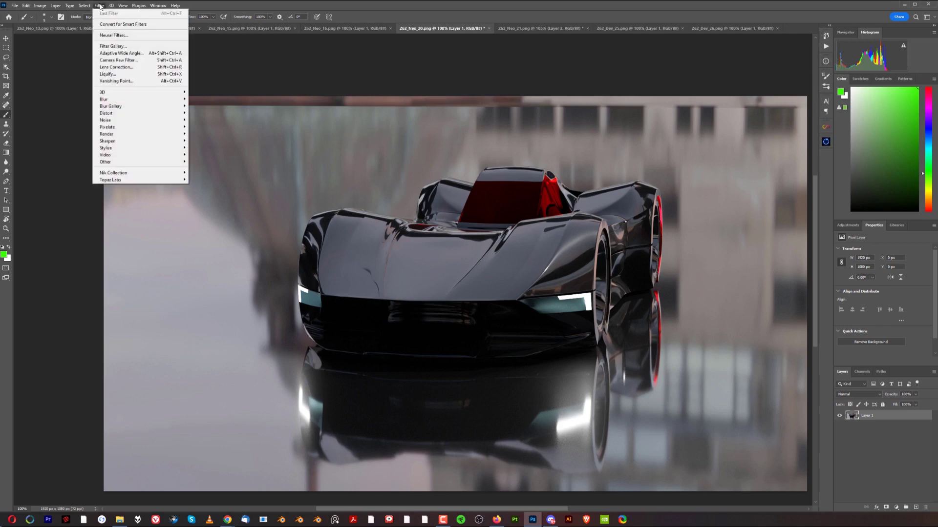
pyautogui.click(118, 60)
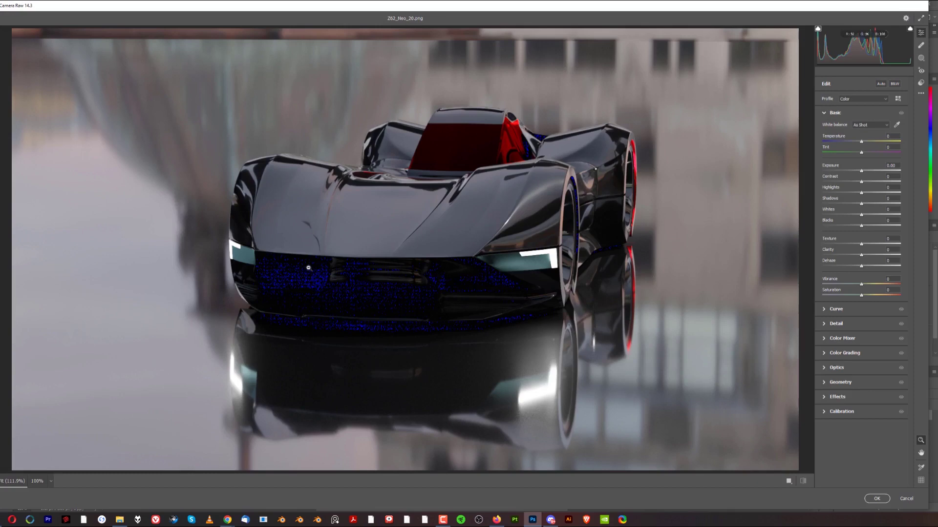
pyautogui.click(817, 28)
pyautogui.moveTo(861, 225)
pyautogui.mouseDown()
pyautogui.moveTo(900, 225)
pyautogui.moveTo(871, 226)
pyautogui.mouseUp()
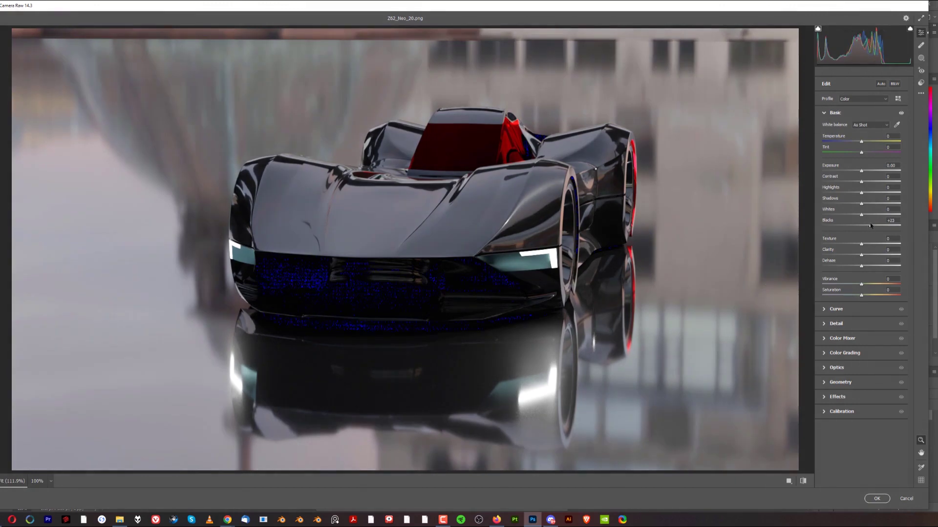
pyautogui.moveTo(871, 226)
pyautogui.mouseDown()
pyautogui.moveTo(855, 226)
pyautogui.moveTo(870, 226)
pyautogui.mouseUp()
pyautogui.click(877, 499)
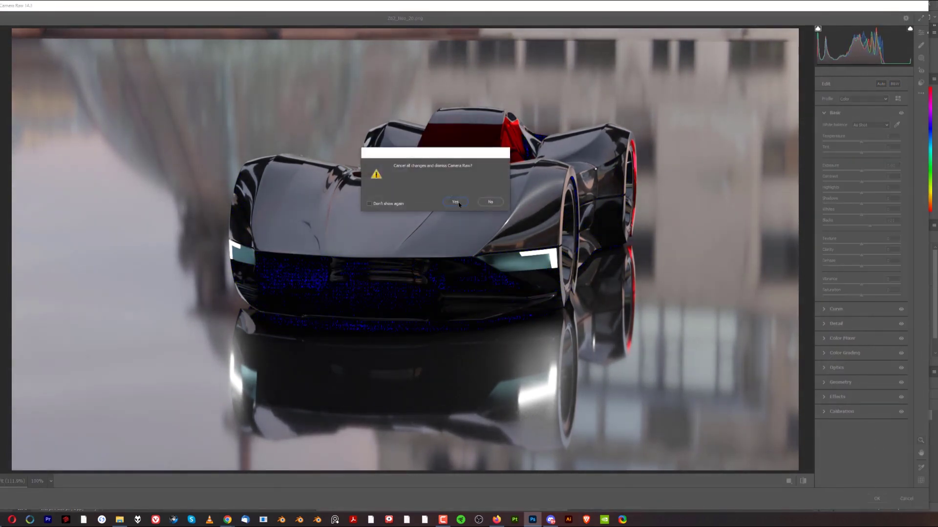
# Step: Confirm discarding the Camera Raw changes, then view the Z62_Dev_25 and Z62_Dev_26 renders
pyautogui.click(485, 201)
pyautogui.click(556, 29)
pyautogui.click(640, 29)
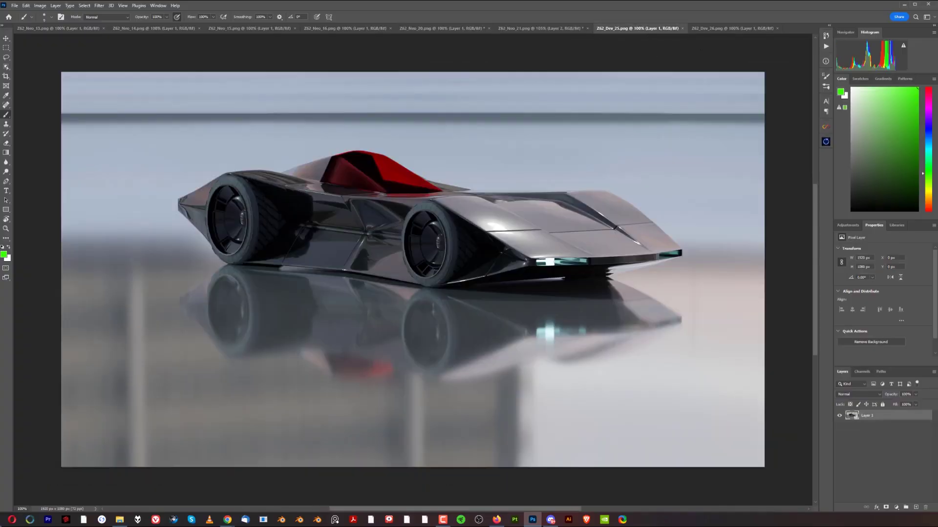
pyautogui.click(705, 29)
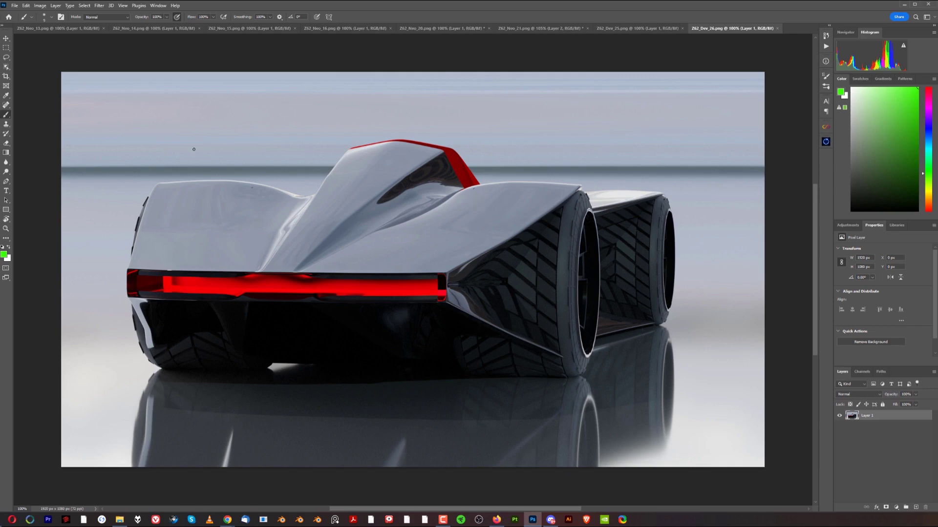
pyautogui.moveTo(193, 194); pyautogui.dragTo(692, 210)
pyautogui.hotkey('ctrl', 'z')
pyautogui.moveTo(763, 175); pyautogui.dragTo(733, 178)
pyautogui.moveTo(98, 168); pyautogui.dragTo(765, 172)
pyautogui.hscroll(10, 764, 172)
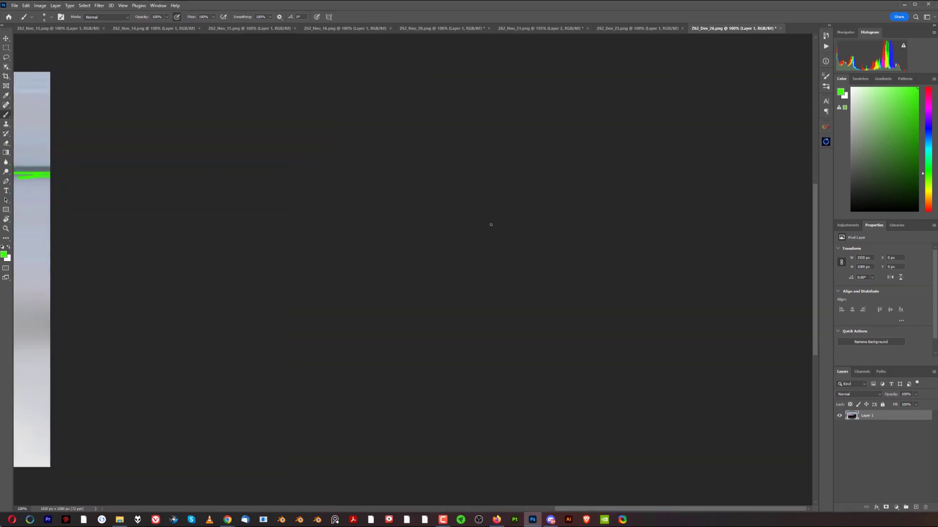
pyautogui.keyDown('alt'); pyautogui.scroll(1, 491, 225); pyautogui.keyUp('alt')
pyautogui.hotkey('ctrl', 'z')
pyautogui.hotkey('ctrl', 'z')
pyautogui.keyDown('alt'); pyautogui.scroll(-1, 439, 141); pyautogui.keyUp('alt')
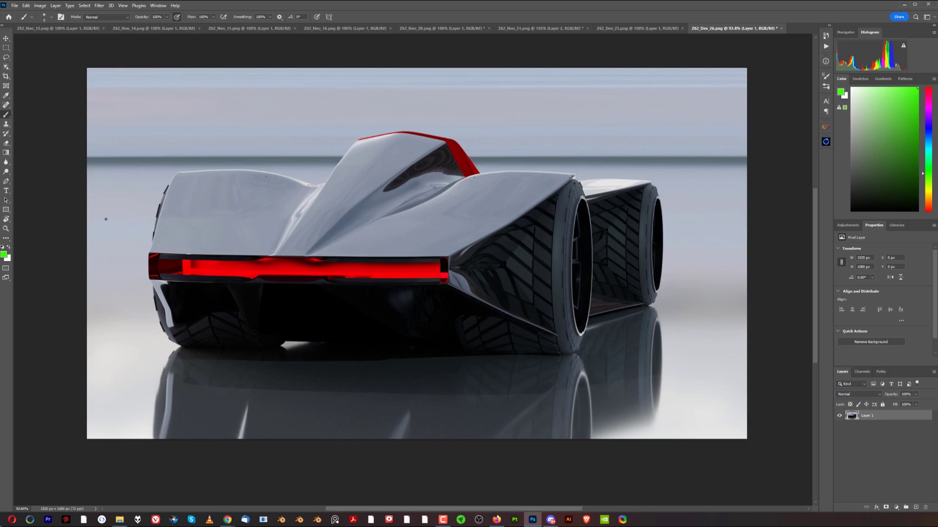
pyautogui.keyDown('shift'); pyautogui.moveTo(127, 213); pyautogui.dragTo(645, 215); pyautogui.keyUp('shift')
pyautogui.keyDown('ctrl'); pyautogui.hscroll(5, 455, 265); pyautogui.keyUp('ctrl')
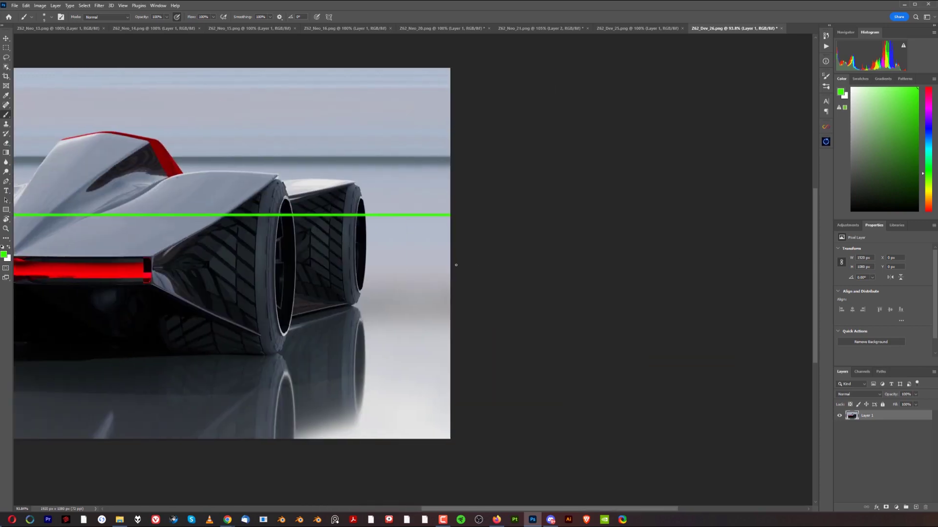
pyautogui.hotkey('ctrl', 'z')
pyautogui.keyDown('ctrl'); pyautogui.hscroll(-5, 315, 233); pyautogui.keyUp('ctrl')
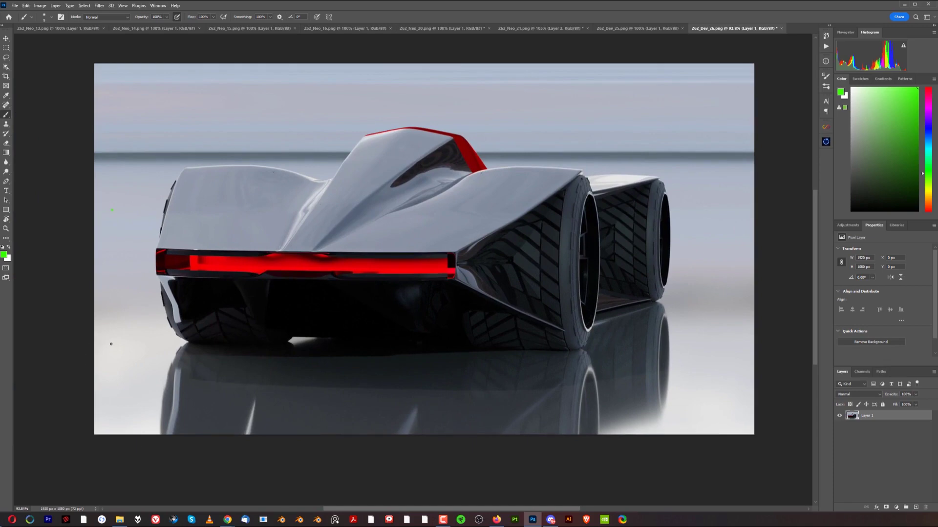
pyautogui.keyDown('shift'); pyautogui.moveTo(111, 344); pyautogui.dragTo(735, 344); pyautogui.keyUp('shift')
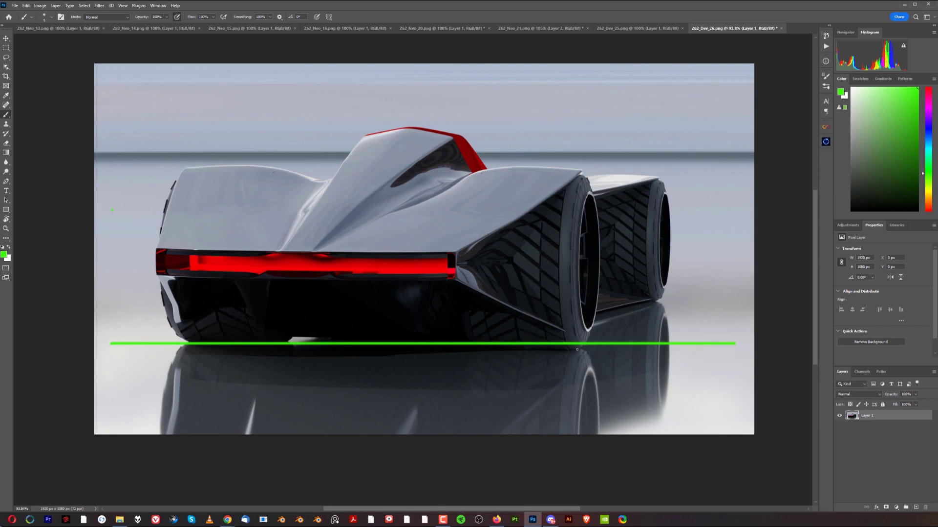
pyautogui.moveTo(583, 355); pyautogui.dragTo(601, 446)
pyautogui.hotkey('ctrl', 'z')
pyautogui.keyDown('shift'); pyautogui.moveTo(572, 353); pyautogui.dragTo(573, 421); pyautogui.keyUp('shift')
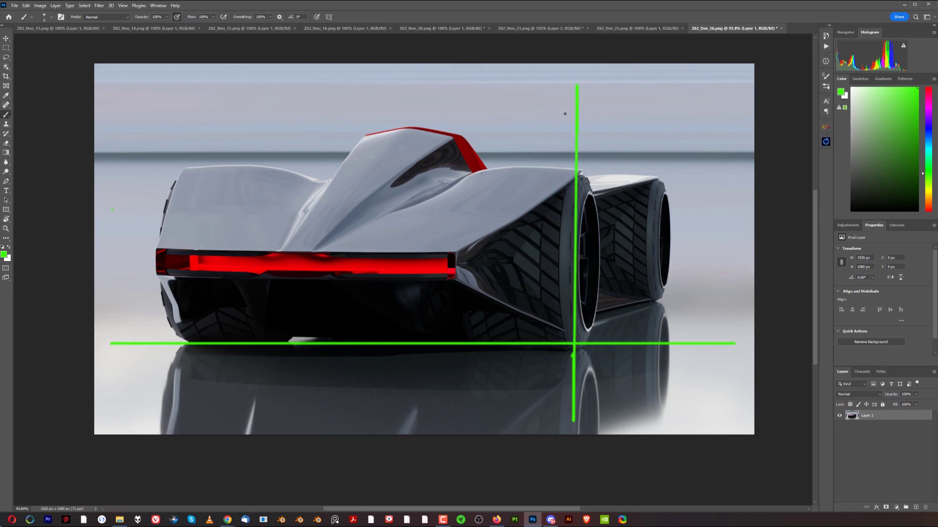
pyautogui.moveTo(567, 77); pyautogui.dragTo(563, 137)
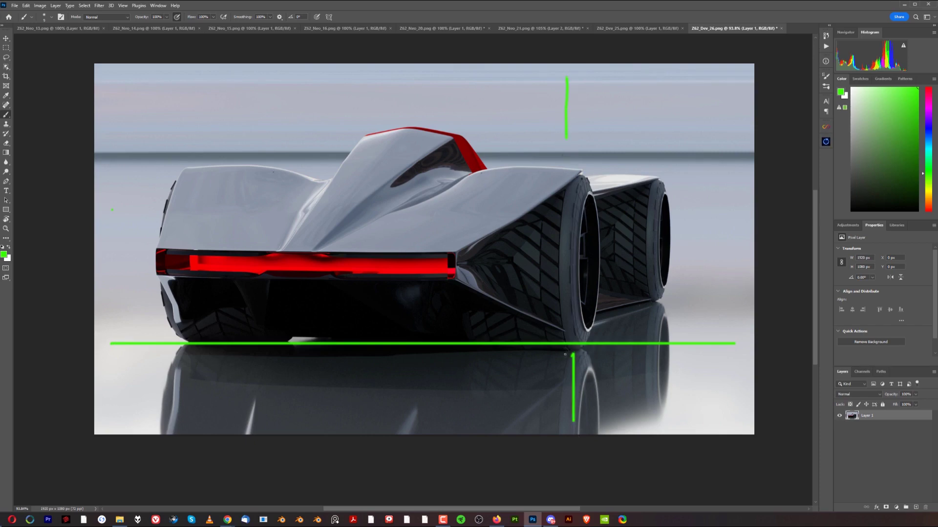
pyautogui.hotkey('ctrl', 'z')
pyautogui.hotkey('ctrl', 'z')
pyautogui.hotkey('ctrl', 'z')
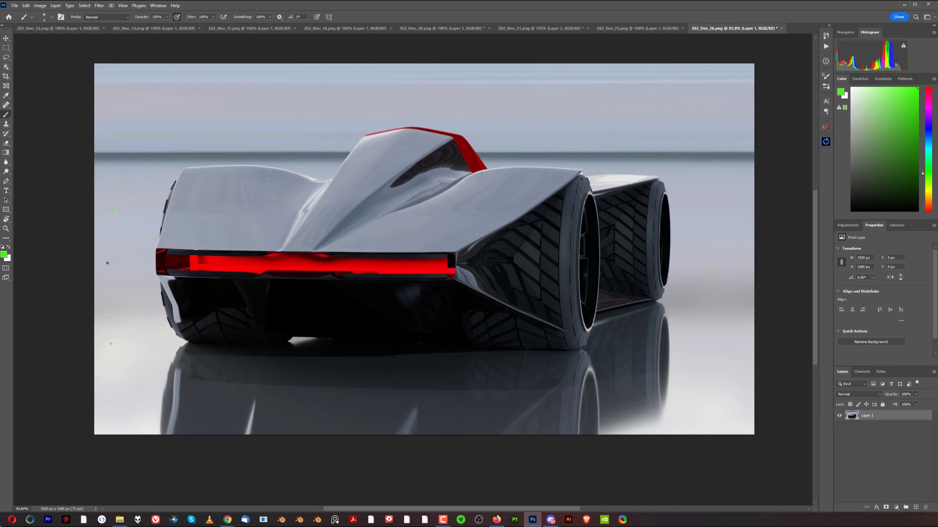
pyautogui.moveTo(108, 263); pyautogui.dragTo(136, 264)
pyautogui.moveTo(685, 229); pyautogui.dragTo(726, 232)
pyautogui.hotkey('ctrl', 'z')
pyautogui.hotkey('ctrl', 'z')
pyautogui.moveTo(202, 393); pyautogui.dragTo(424, 392)
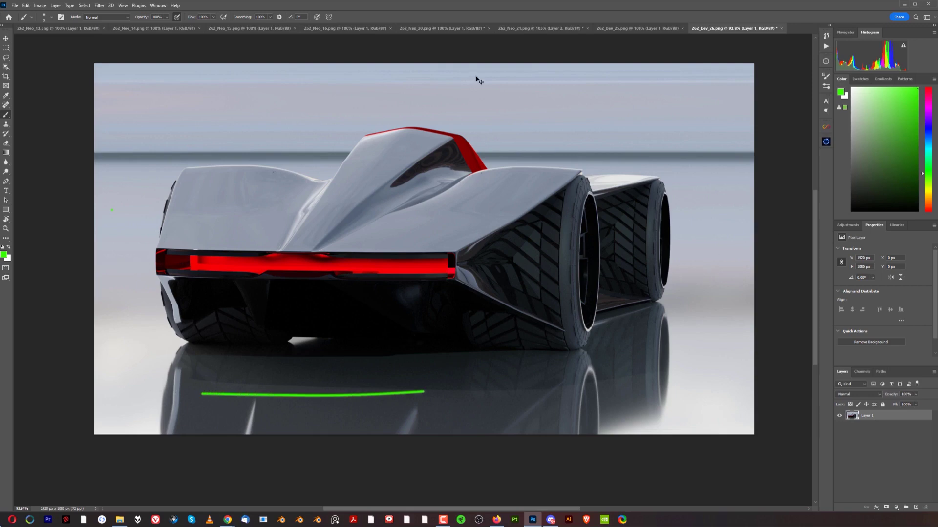
pyautogui.hotkey('ctrl', 'z')
pyautogui.moveTo(629, 82); pyautogui.dragTo(713, 81)
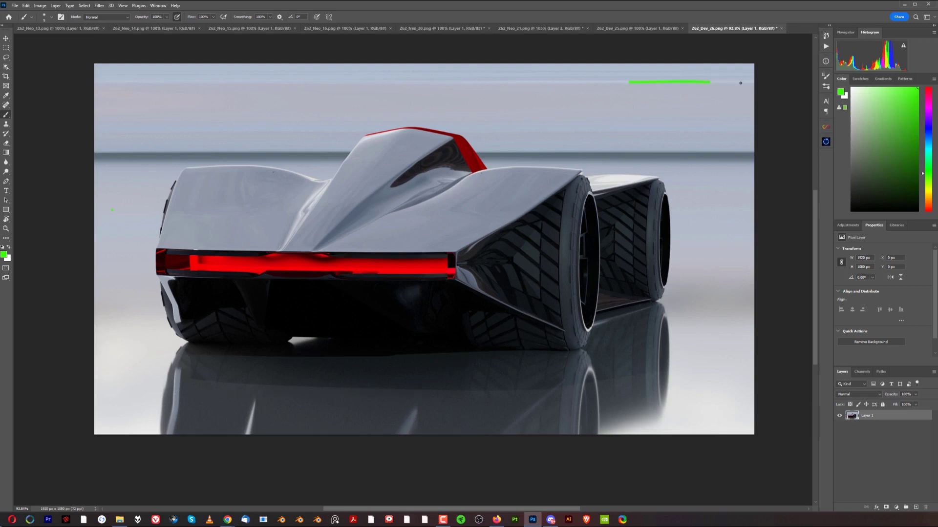
pyautogui.moveTo(142, 77); pyautogui.dragTo(193, 83)
pyautogui.moveTo(670, 396)
pyautogui.mouseDown()
pyautogui.moveTo(736, 401)
pyautogui.moveTo(704, 404)
pyautogui.mouseUp()
pyautogui.moveTo(657, 390)
pyautogui.mouseDown()
pyautogui.moveTo(713, 377)
pyautogui.moveTo(704, 366)
pyautogui.mouseUp()
# Step: Bring the Z62_Neo_13.png side-view document of the black car to the front
pyautogui.click(83, 27)
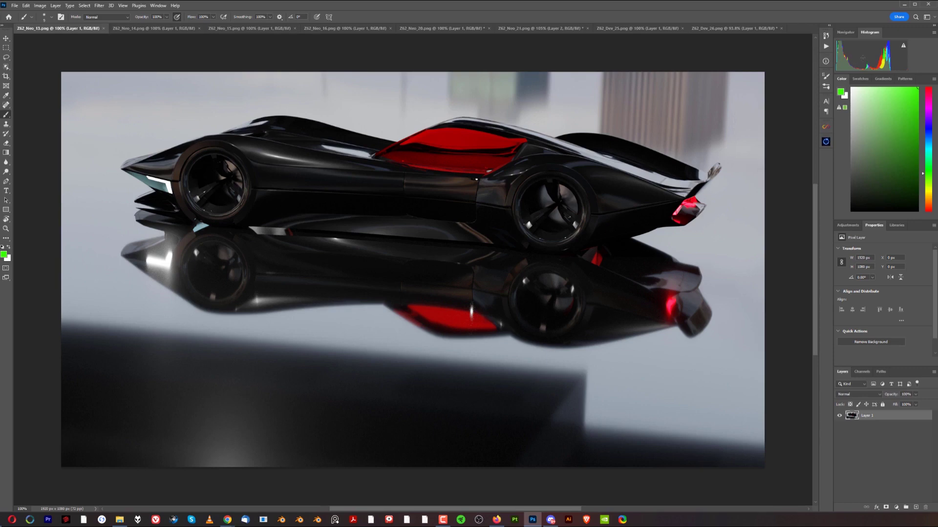
# Step: Apply a Camera Raw Filter with Shadows +12 and Clarity +21 to the black car render
pyautogui.click(99, 6)
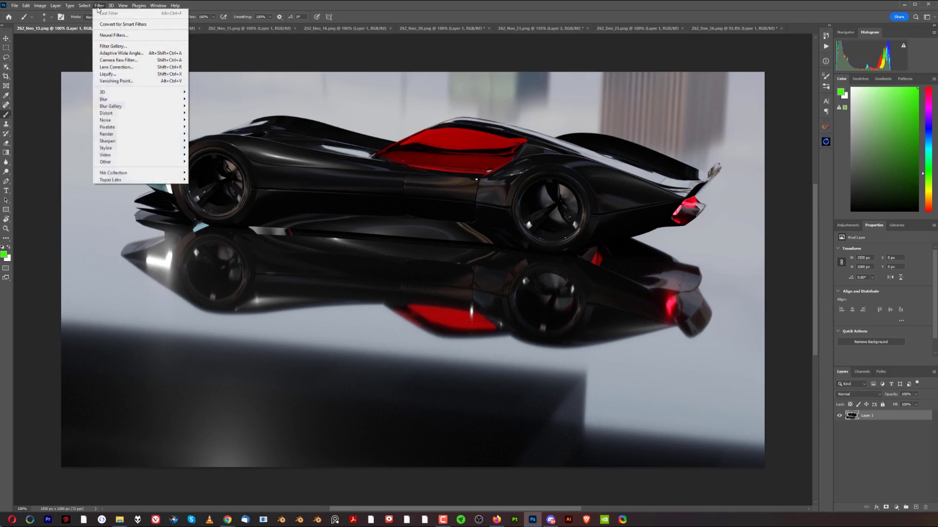
pyautogui.click(131, 61)
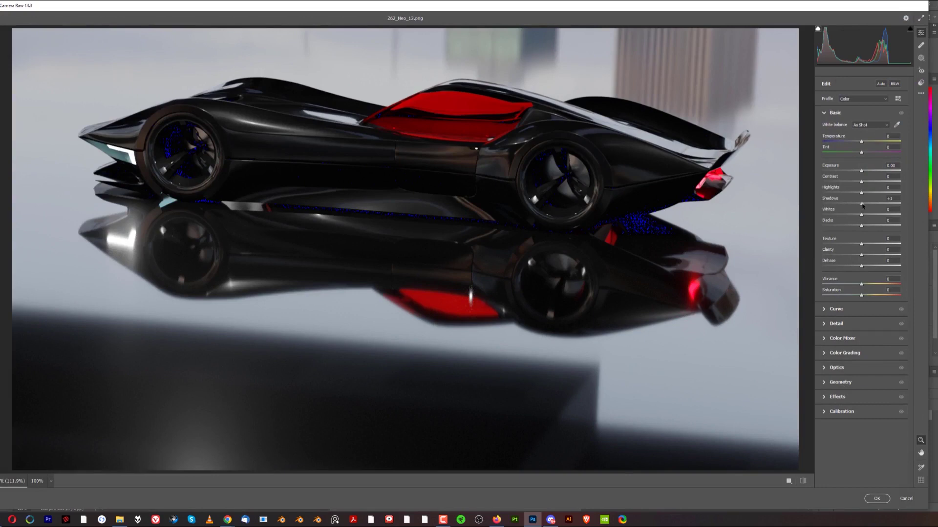
pyautogui.moveTo(861, 205); pyautogui.dragTo(876, 207)
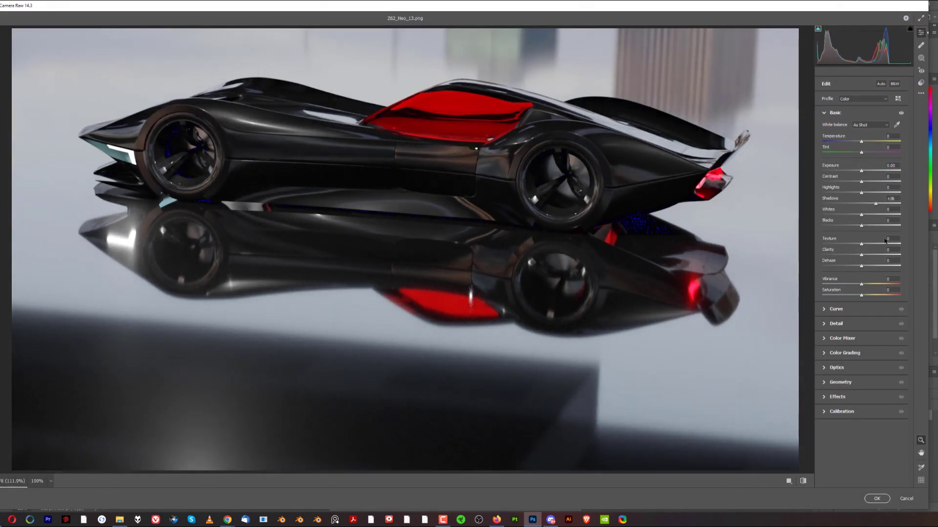
pyautogui.moveTo(864, 253); pyautogui.dragTo(870, 255)
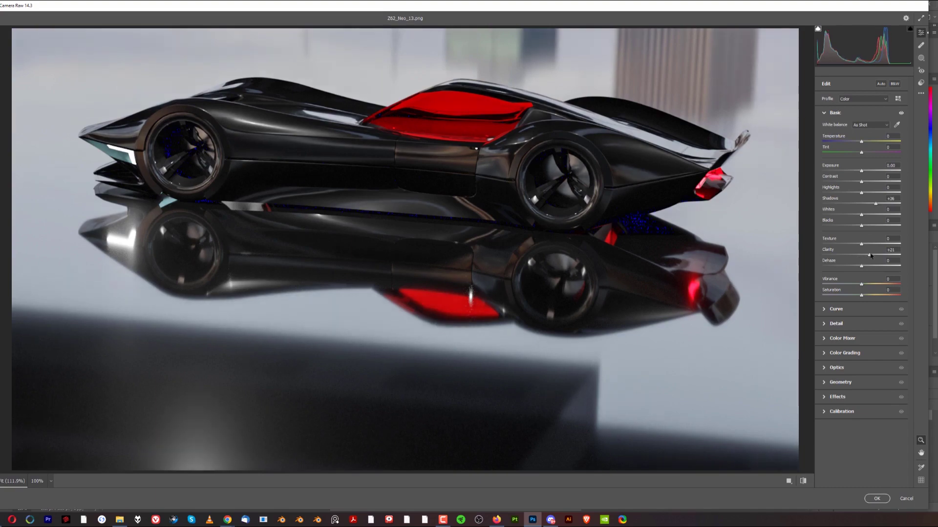
pyautogui.click(877, 499)
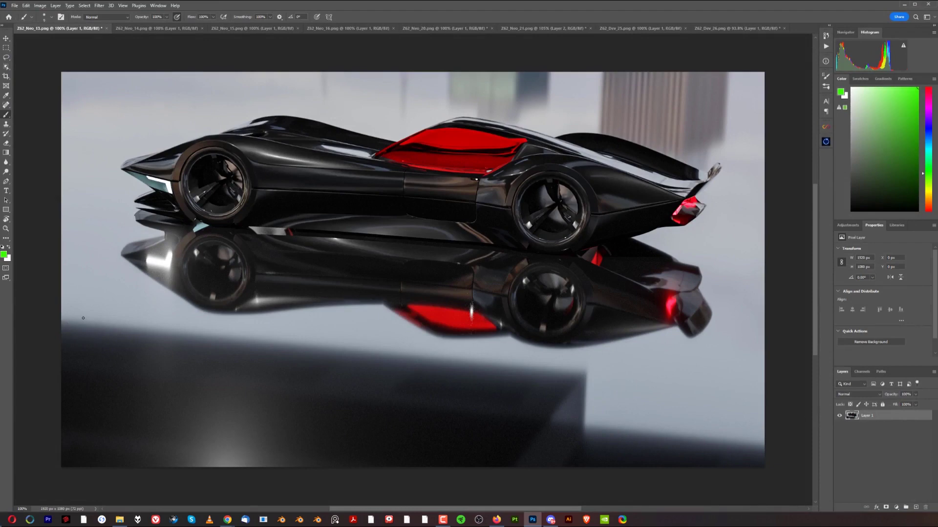
# Step: Trace the dark floor edges with green annotation strokes, then undo them
pyautogui.moveTo(83, 318); pyautogui.dragTo(608, 382)
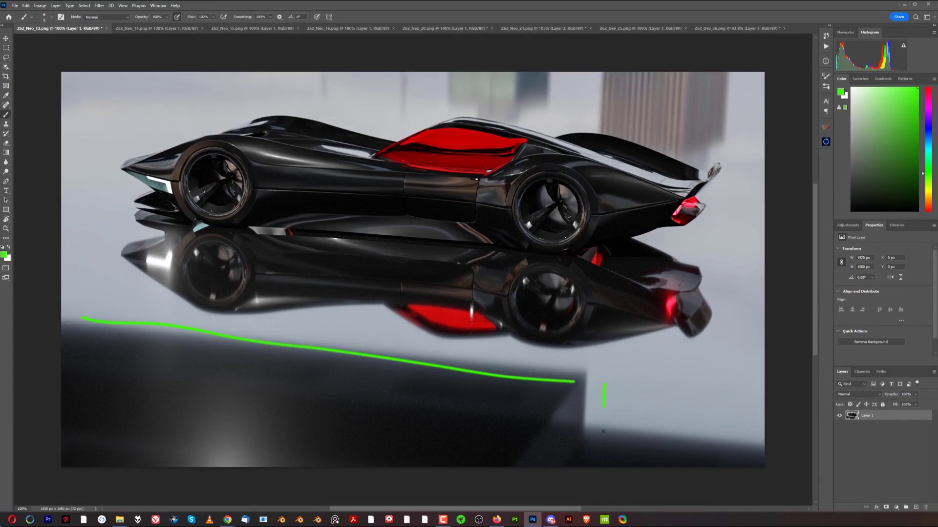
pyautogui.moveTo(605, 427); pyautogui.dragTo(764, 441)
pyautogui.keyDown('alt'); pyautogui.scroll(-3, 522, 300); pyautogui.keyUp('alt')
pyautogui.keyDown('alt'); pyautogui.scroll(2, 442, 293); pyautogui.keyUp('alt')
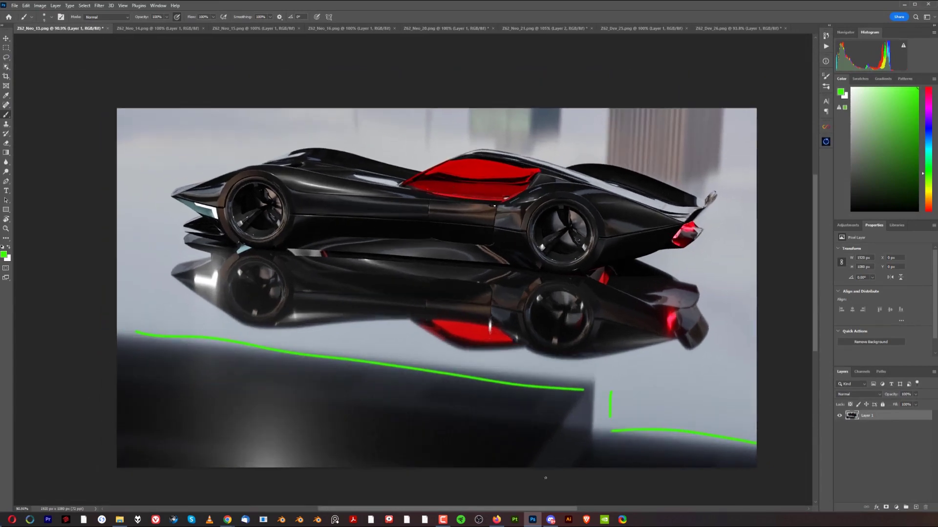
pyautogui.moveTo(174, 365)
pyautogui.mouseDown()
pyautogui.moveTo(323, 428)
pyautogui.moveTo(619, 415)
pyautogui.mouseUp()
pyautogui.moveTo(162, 331); pyautogui.dragTo(586, 394)
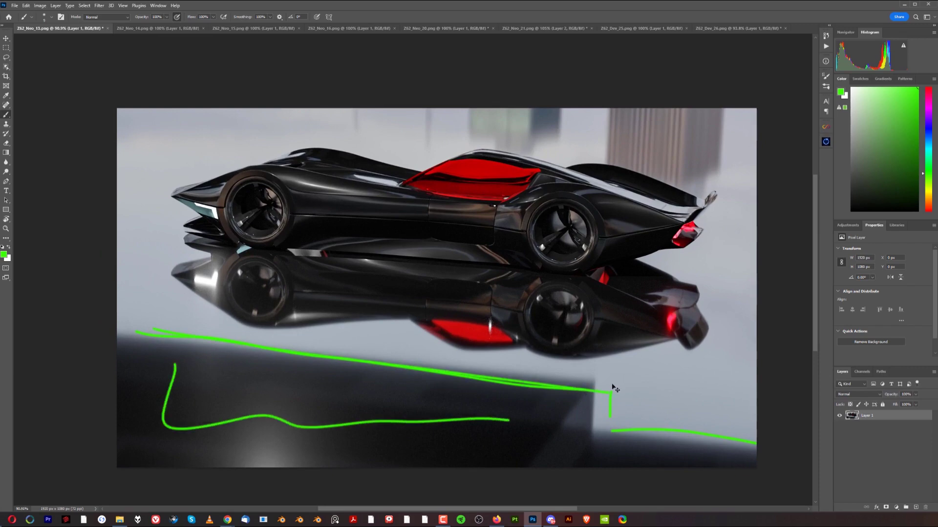
pyautogui.hotkey('ctrl', 'z')
pyautogui.hotkey('ctrl', 'z')
pyautogui.hotkey('ctrl', 'z')
pyautogui.hotkey('ctrl', 'z')
# Step: Sketch and undo candidate bottom cut lines, then switch to the Crop tool
pyautogui.keyDown('alt'); pyautogui.scroll(1, 503, 334); pyautogui.keyUp('alt')
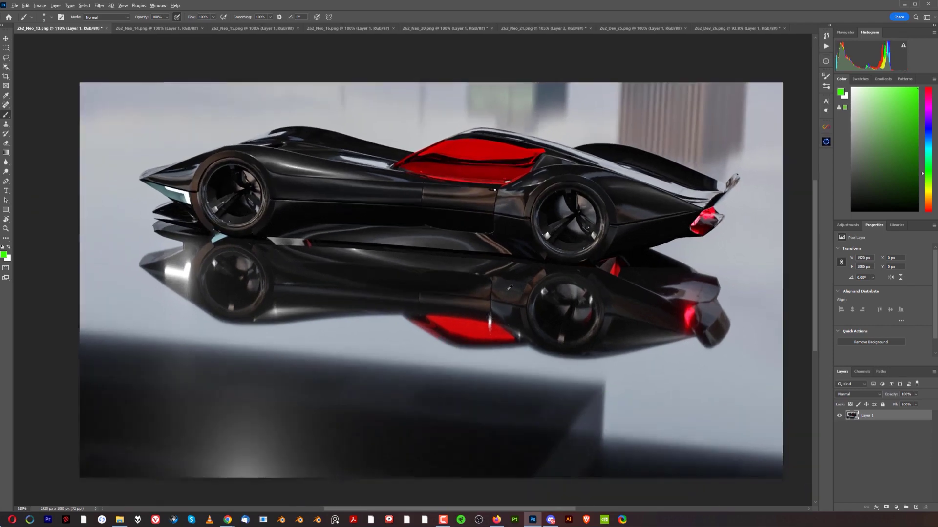
pyautogui.keyDown('alt'); pyautogui.scroll(-3, 484, 328); pyautogui.keyUp('alt')
pyautogui.moveTo(470, 321); pyautogui.dragTo(463, 293)
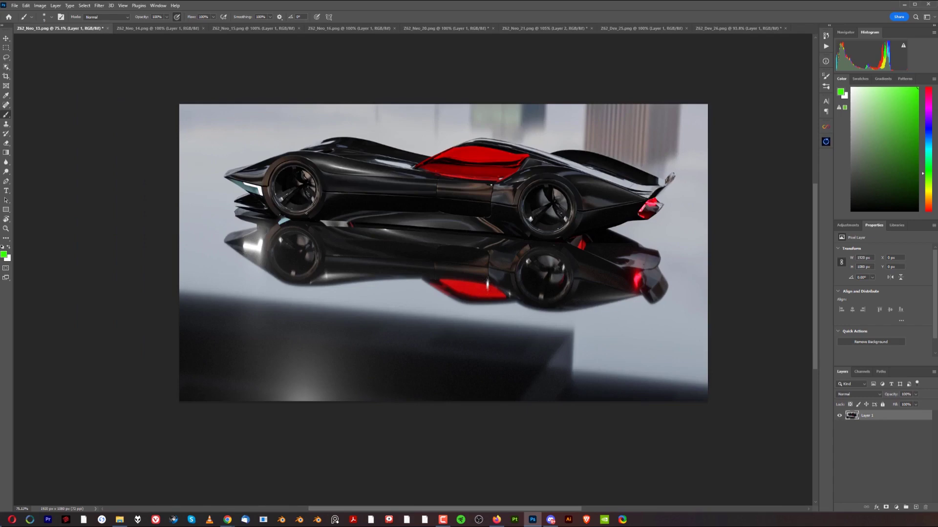
pyautogui.moveTo(182, 292); pyautogui.dragTo(718, 307)
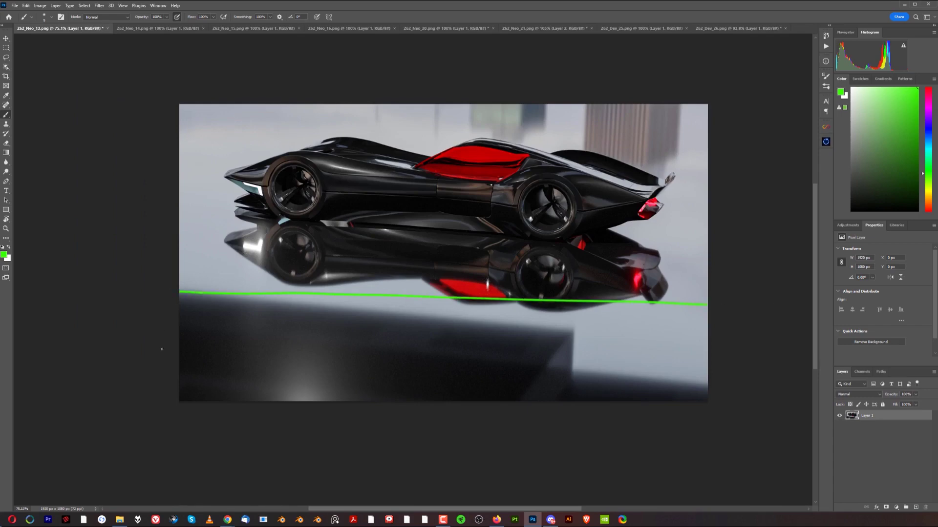
pyautogui.moveTo(162, 349); pyautogui.dragTo(717, 365)
pyautogui.moveTo(423, 338); pyautogui.dragTo(184, 337)
pyautogui.hotkey('ctrl', 'z')
pyautogui.hotkey('ctrl', 'z')
pyautogui.hotkey('ctrl', 'z')
pyautogui.click(7, 76)
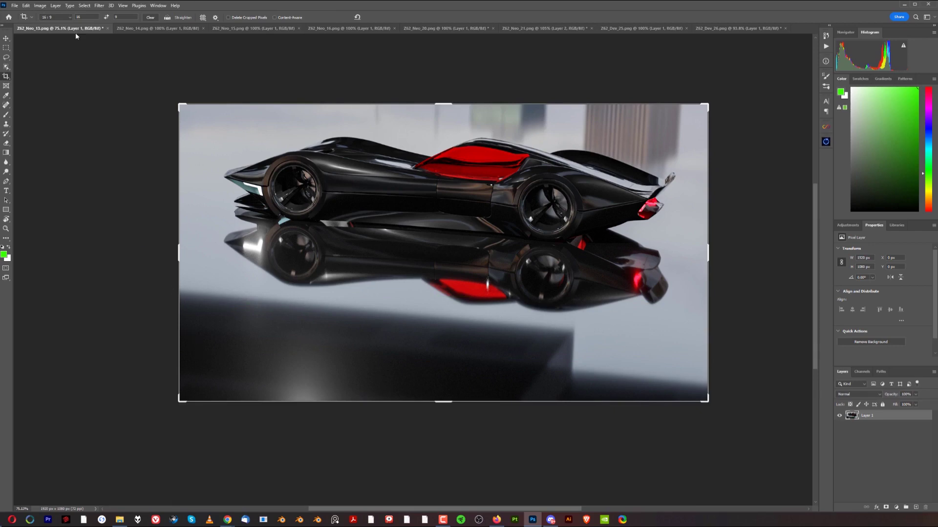
# Step: Look for Content-Aware Fill in the Edit menu, then cancel the pending crop
pyautogui.click(26, 5)
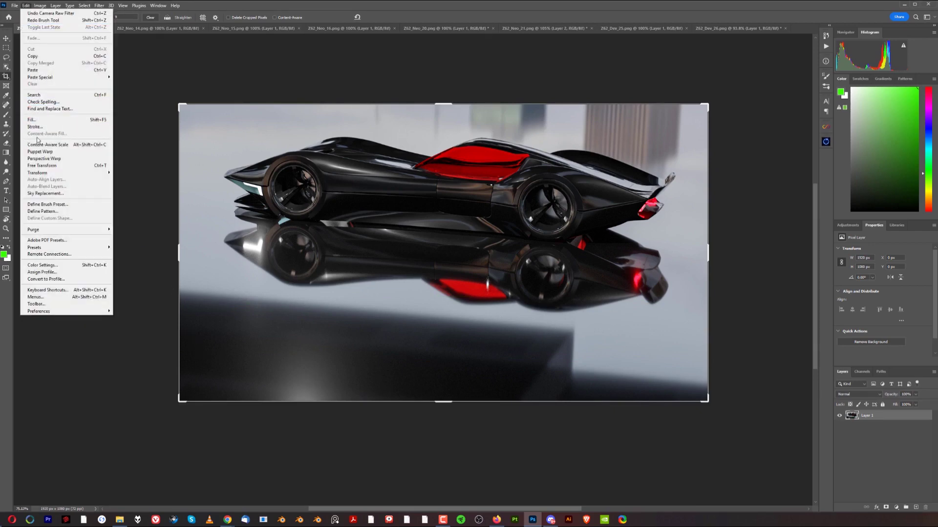
pyautogui.click(198, 61)
pyautogui.press('v')
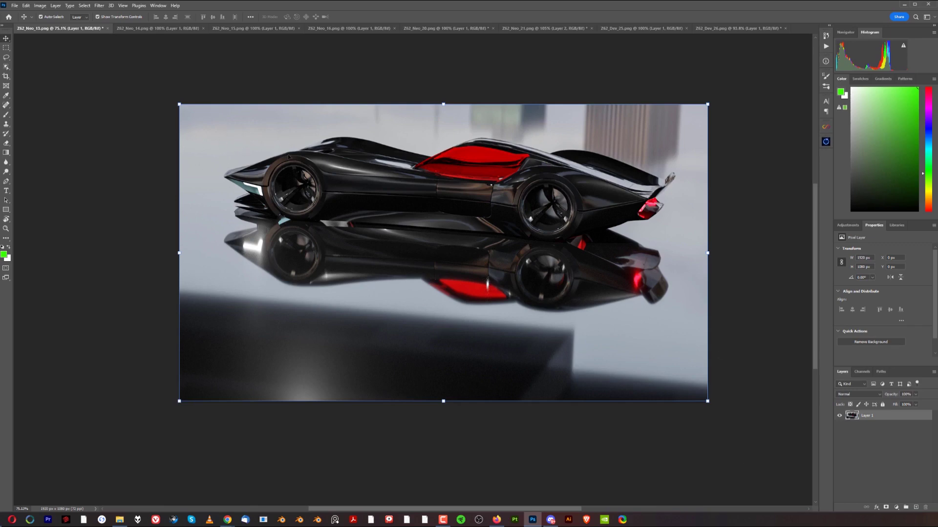
# Step: Undo the annotation strokes, then set a 16:9 crop with the car dragged lower
pyautogui.press('b')
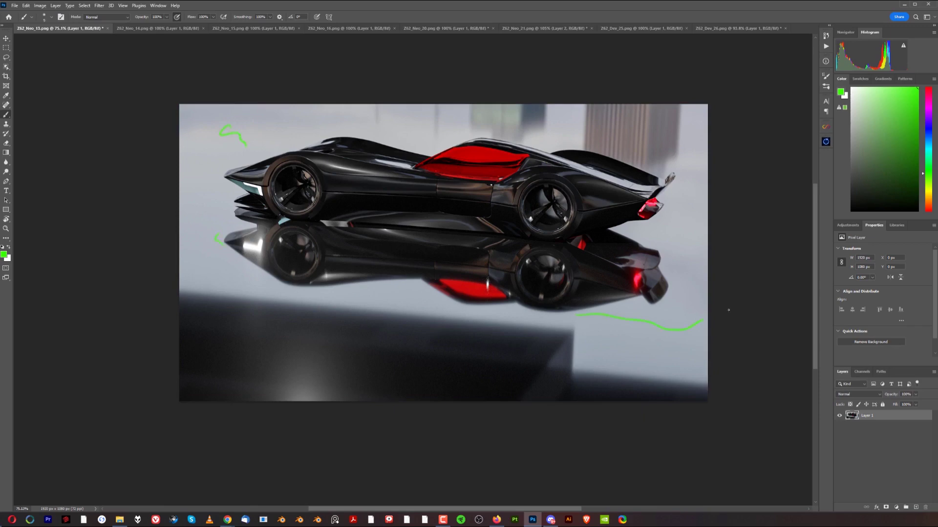
pyautogui.hotkey('ctrl', 'z')
pyautogui.hotkey('ctrl', 'z')
pyautogui.moveTo(210, 331)
pyautogui.mouseDown()
pyautogui.moveTo(255, 333)
pyautogui.moveTo(390, 376)
pyautogui.moveTo(349, 324)
pyautogui.mouseUp()
pyautogui.hotkey('ctrl', 'z')
pyautogui.hotkey('ctrl', 'z')
pyautogui.hotkey('ctrl', 'z')
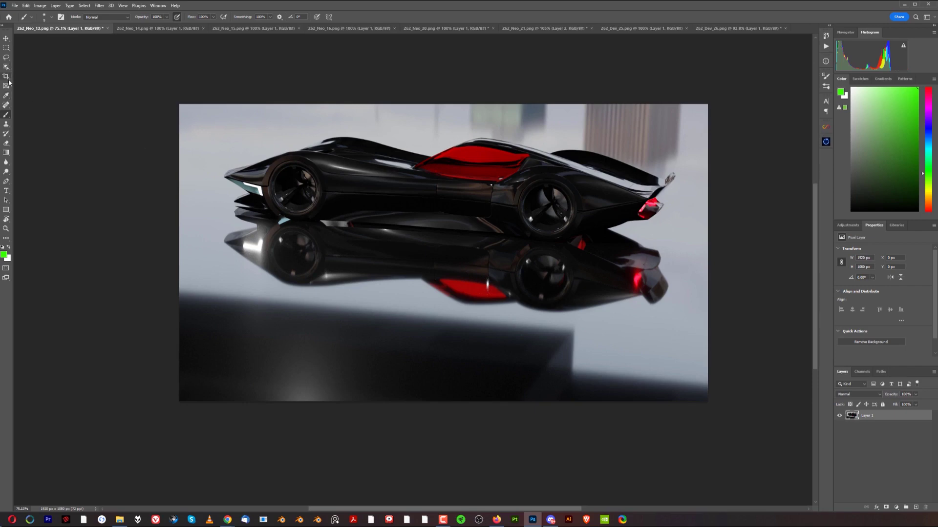
pyautogui.press('c')
pyautogui.moveTo(460, 169); pyautogui.dragTo(446, 273)
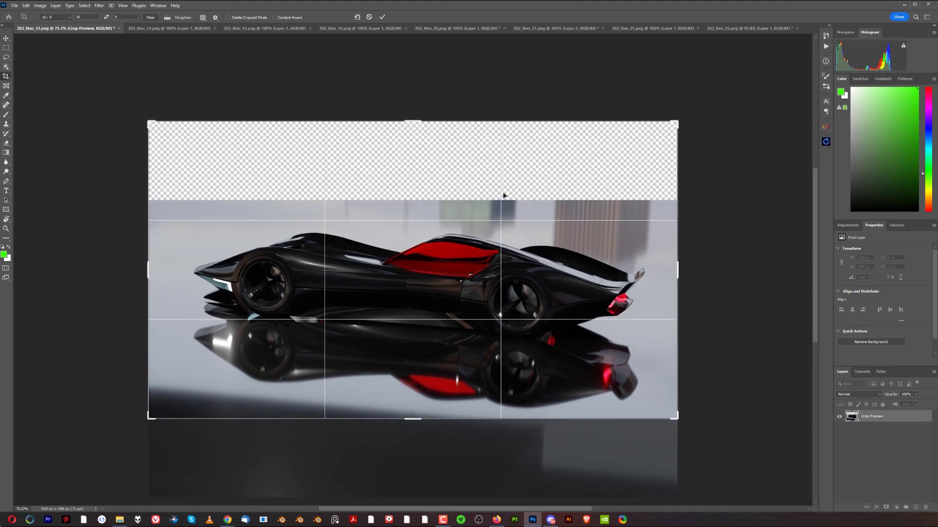
# Step: Commit the 16:9 crop with the car lowered
pyautogui.press('Return')
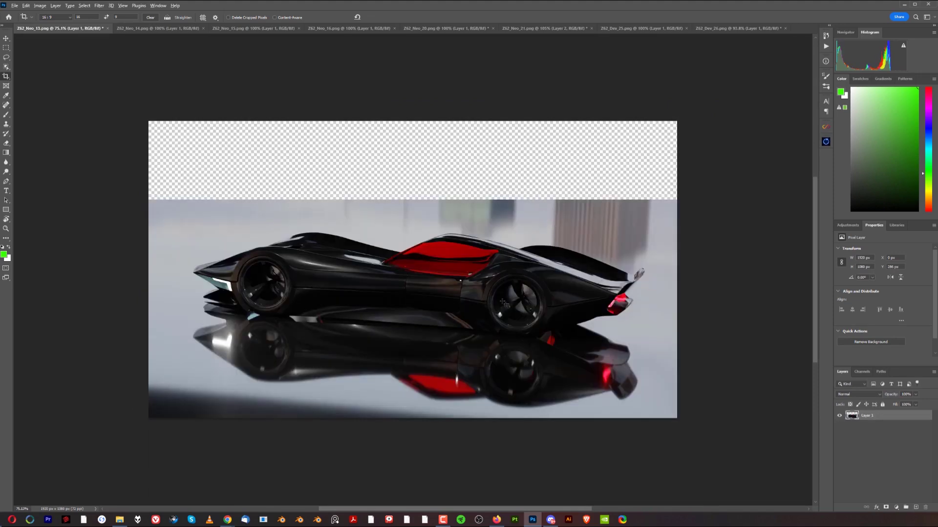
pyautogui.keyDown('alt'); pyautogui.scroll(2, 504, 304); pyautogui.keyUp('alt')
pyautogui.keyDown('alt'); pyautogui.scroll(-3, 504, 298); pyautogui.keyUp('alt')
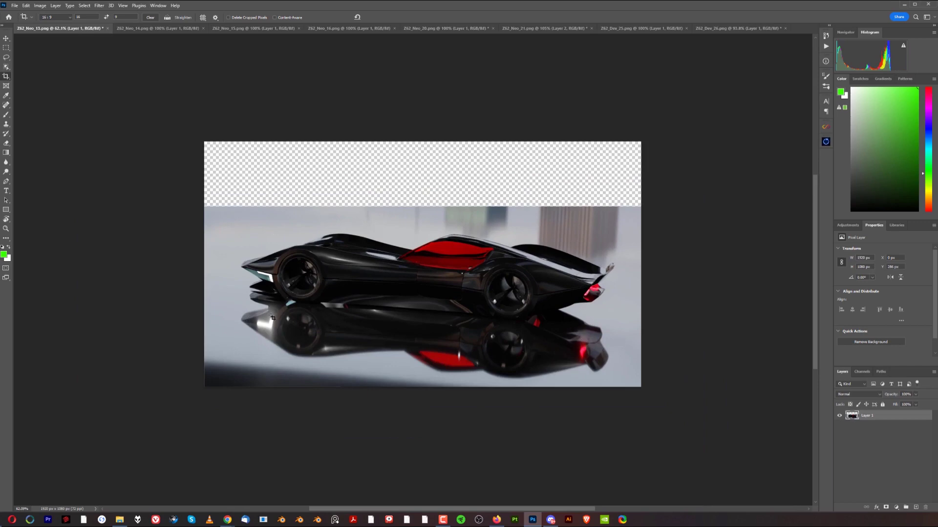
pyautogui.keyDown('alt'); pyautogui.scroll(1, 278, 265); pyautogui.keyUp('alt')
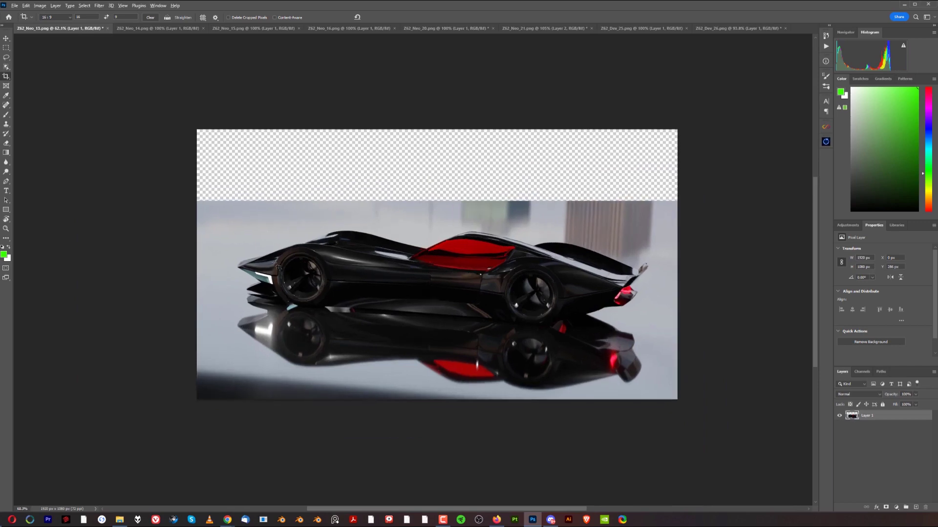
# Step: Recrop with the image 47 px lower, then undo so the layer returns to Y 0 px
pyautogui.click(445, 300)
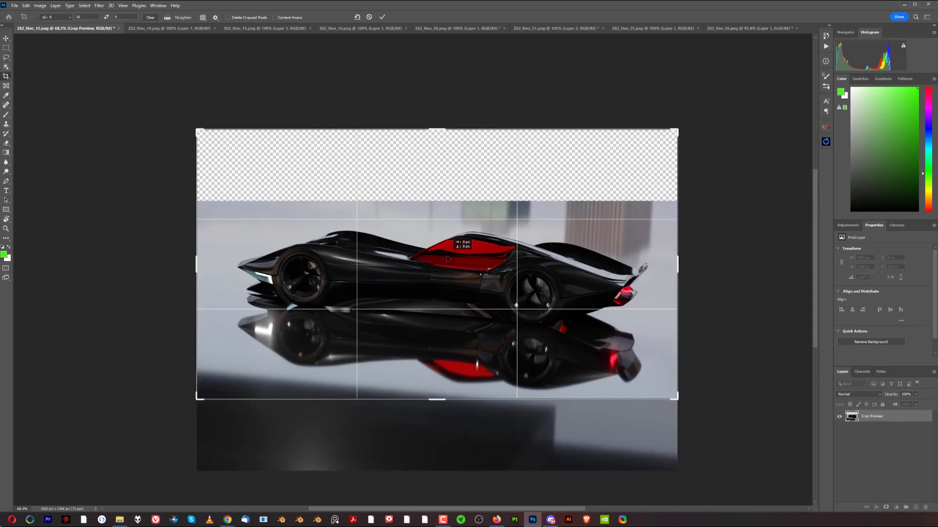
pyautogui.moveTo(446, 259)
pyautogui.mouseDown()
pyautogui.moveTo(443, 269)
pyautogui.moveTo(465, 264)
pyautogui.mouseUp()
pyautogui.press('Return')
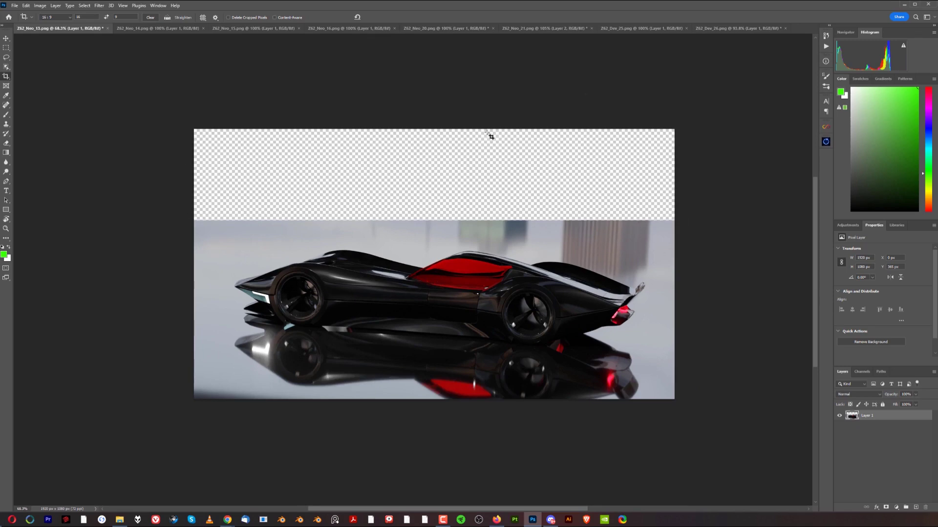
pyautogui.press('ctrl')
pyautogui.hotkey('ctrl', 'z')
pyautogui.hotkey('ctrl', 'z')
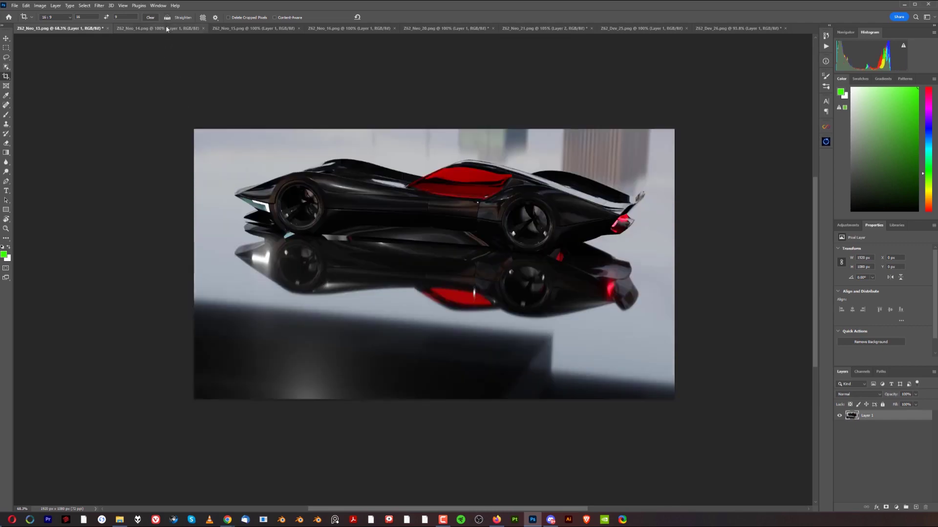
# Step: On Z62_Neo_14, zoom out to 90.9% and drag the car down inside the 16:9 crop
pyautogui.click(175, 31)
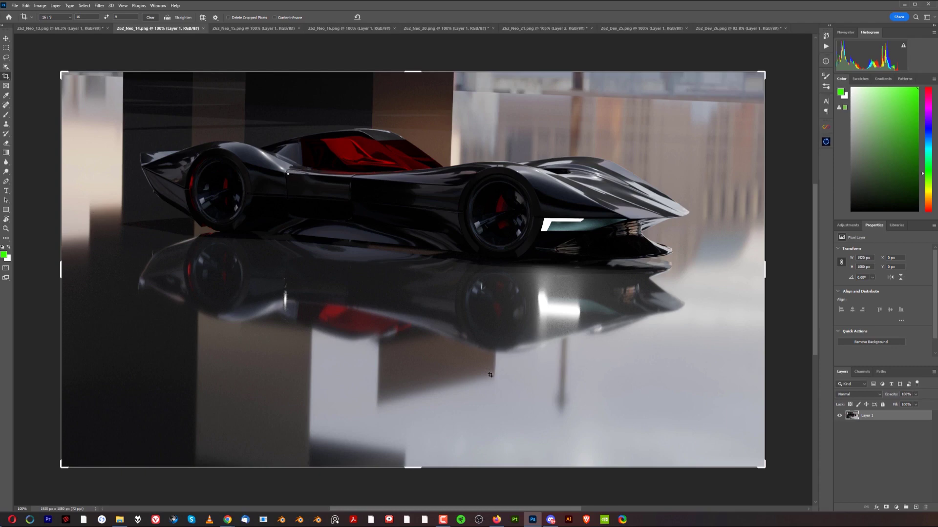
pyautogui.scroll(-1, 479, 345)
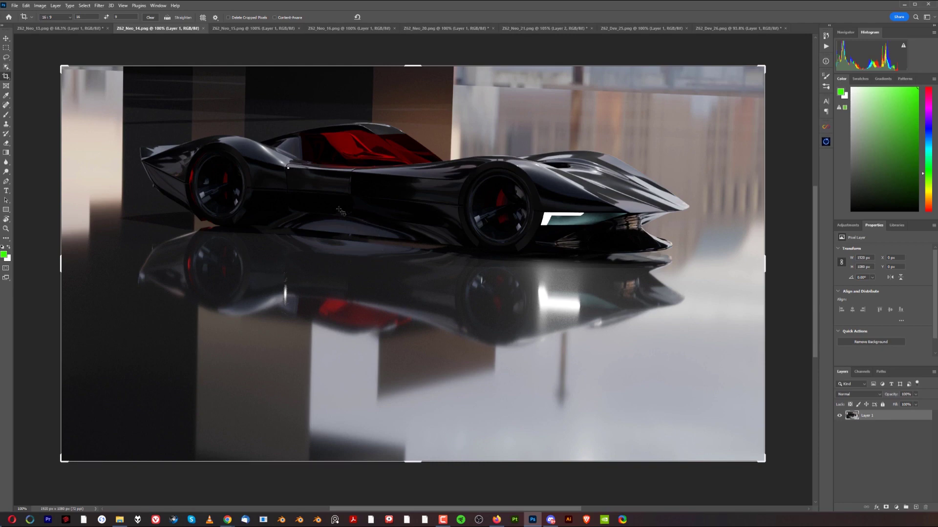
pyautogui.keyDown('alt'); pyautogui.scroll(-1, 341, 213); pyautogui.keyUp('alt')
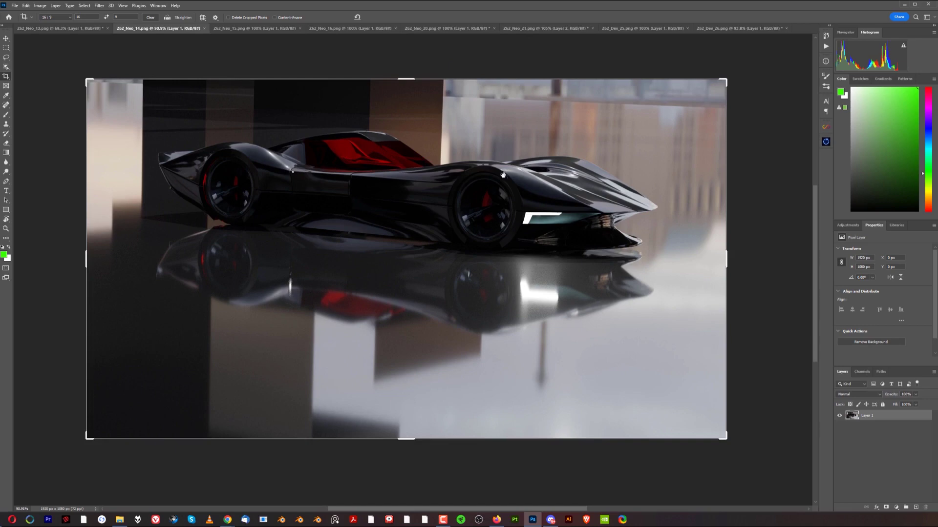
pyautogui.moveTo(502, 180); pyautogui.dragTo(531, 204)
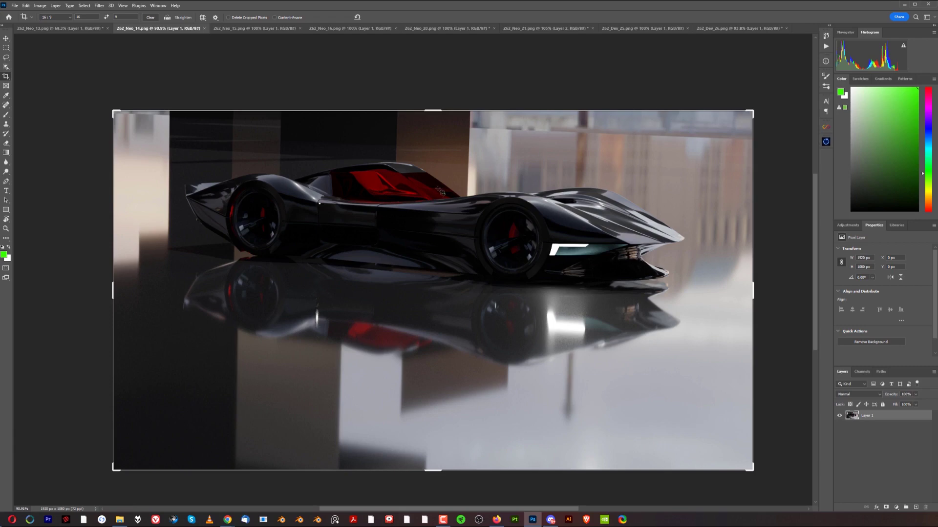
pyautogui.moveTo(440, 191); pyautogui.dragTo(444, 259)
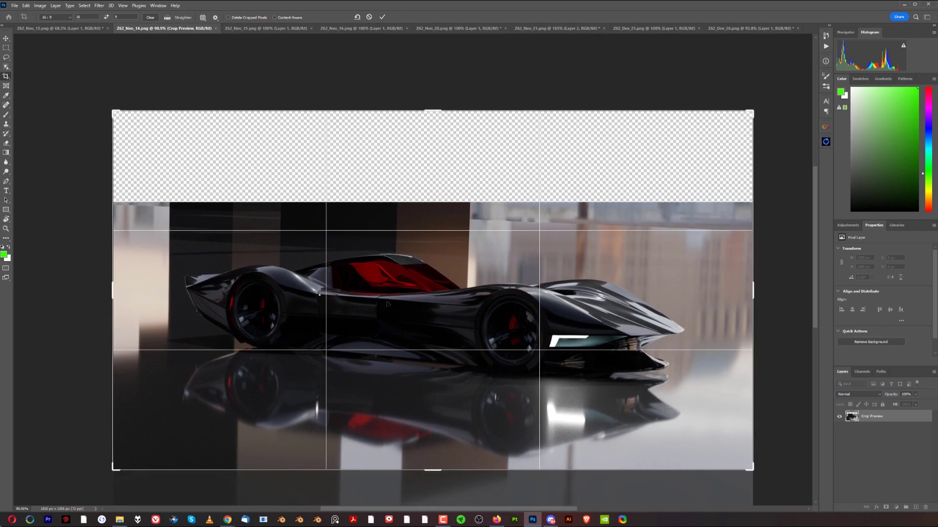
# Step: Drag the Z62_Neo_14 image back up to fill the crop, then switch to Z62_Neo_15
pyautogui.hotkey('alt', 'Tab')
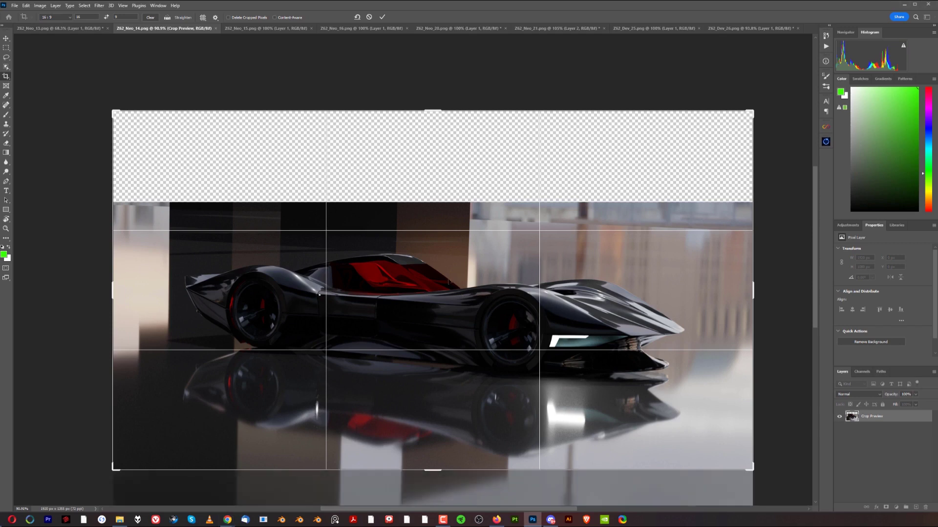
pyautogui.moveTo(458, 315); pyautogui.dragTo(447, 279)
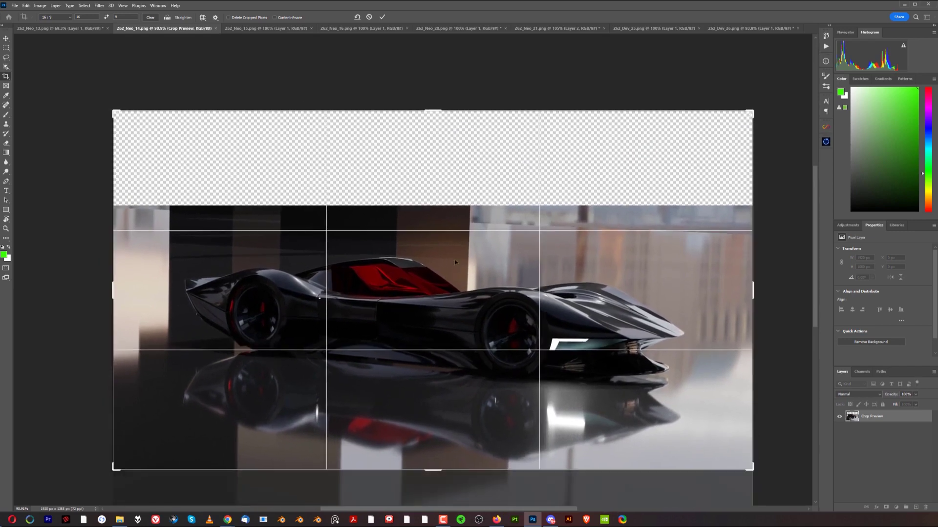
pyautogui.click(281, 28)
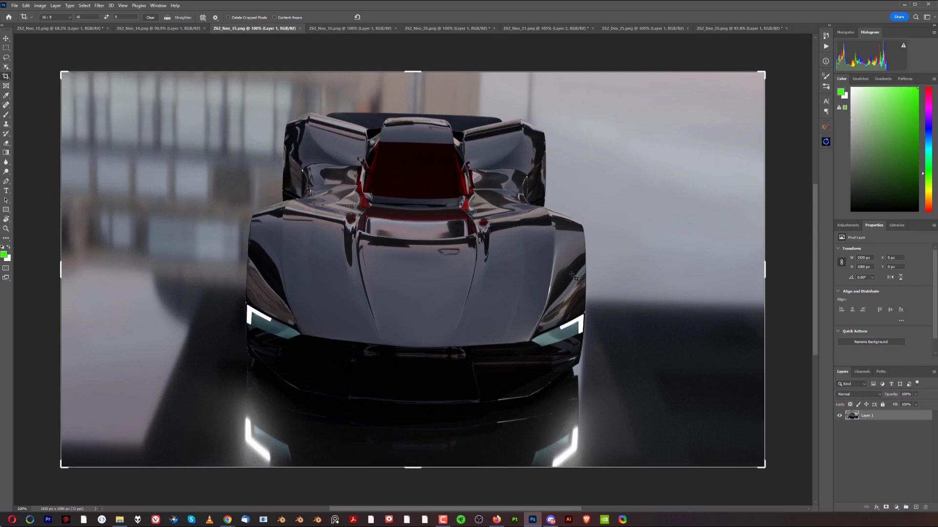
# Step: Rotate the front-view render about 6°, shift it down 39 px, and apply the crop
pyautogui.moveTo(778, 71); pyautogui.dragTo(793, 100)
pyautogui.moveTo(448, 200); pyautogui.dragTo(456, 239)
pyautogui.press('Return')
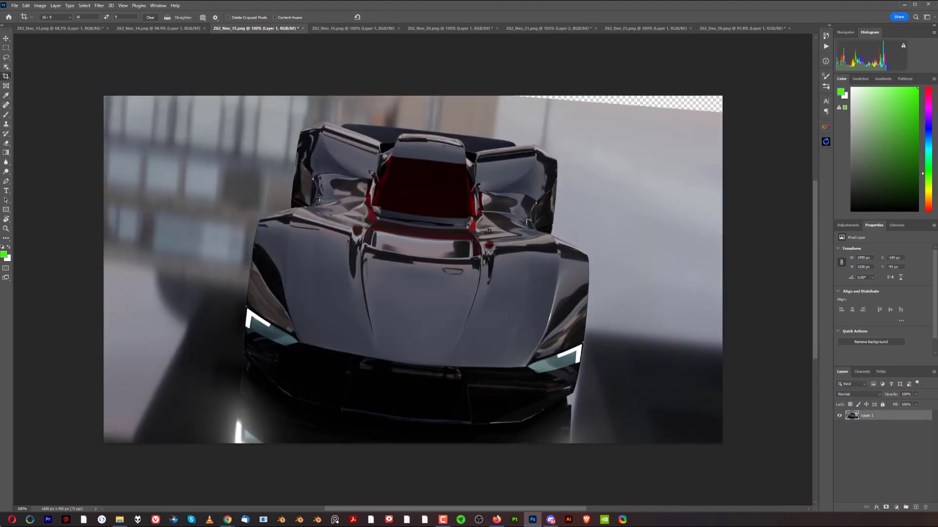
# Step: Recrop the tilted image with a larger 16:9 frame, apply it, and switch to Z62_Neo_16
pyautogui.click(448, 253)
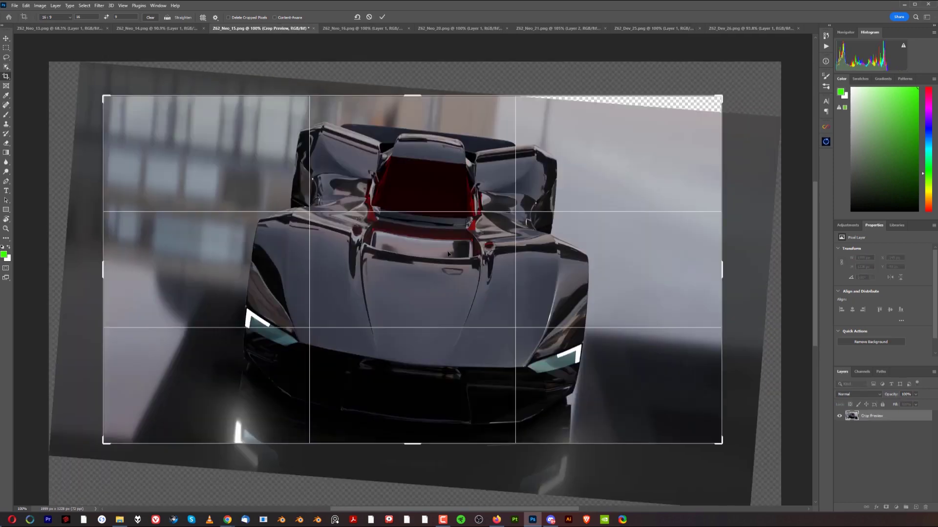
pyautogui.moveTo(448, 253); pyautogui.dragTo(449, 239)
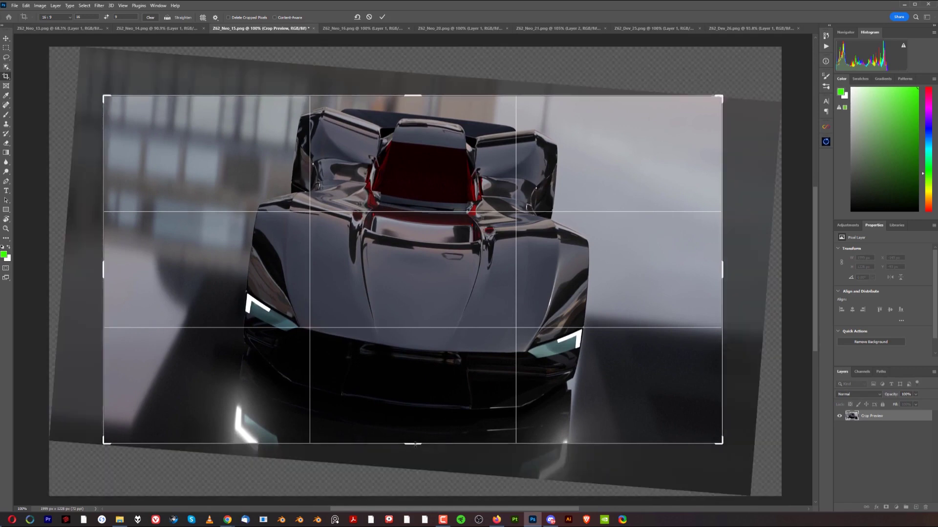
pyautogui.moveTo(415, 445); pyautogui.dragTo(413, 460)
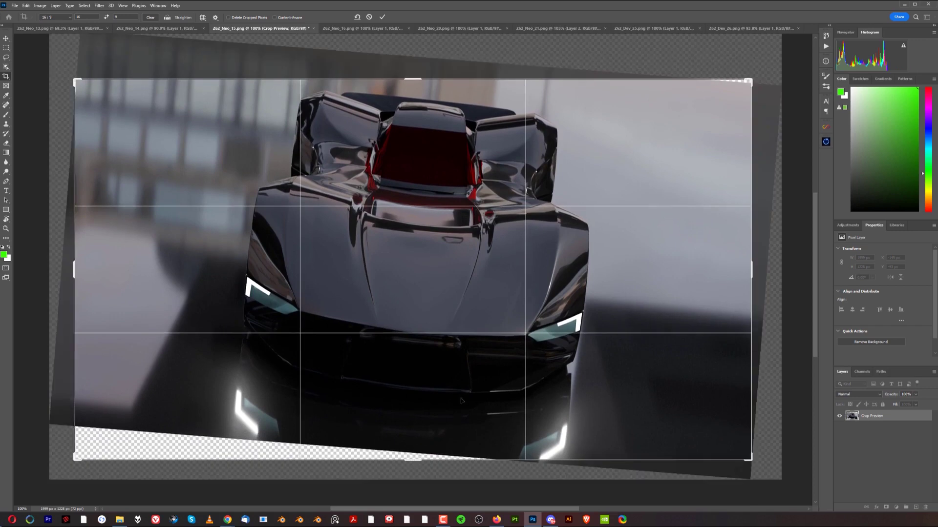
pyautogui.press('Return')
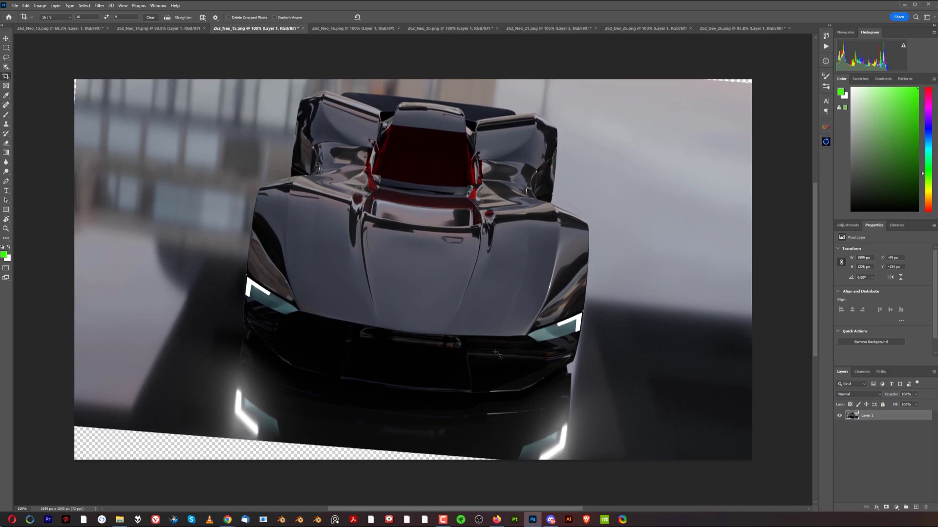
pyautogui.click(376, 28)
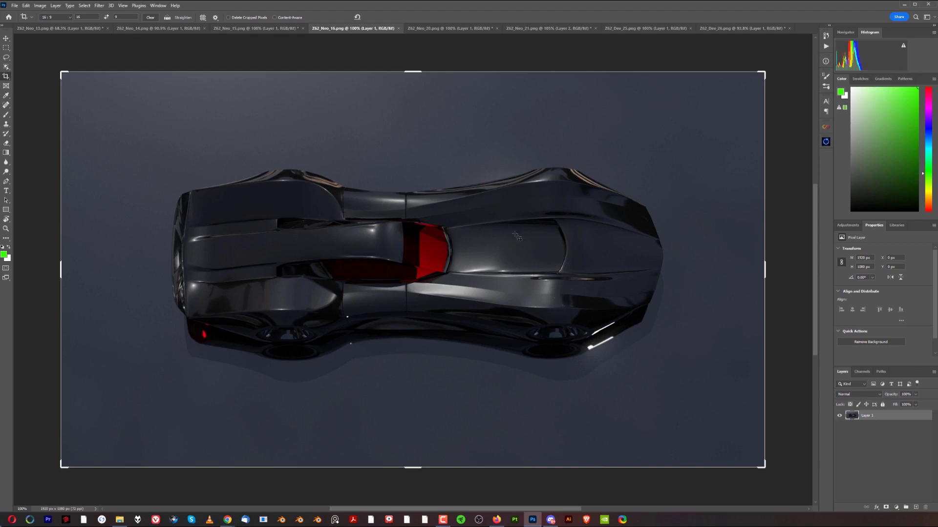
pyautogui.click(251, 29)
pyautogui.click(164, 29)
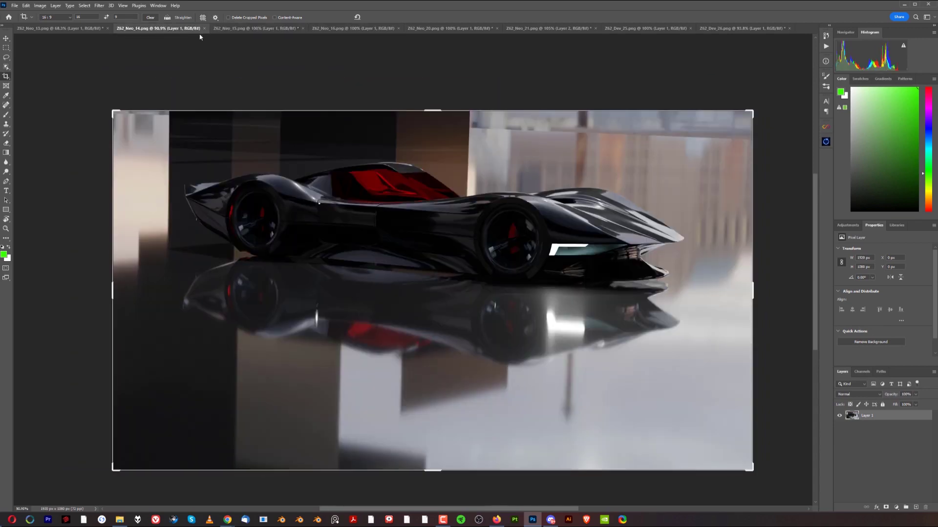
pyautogui.click(254, 28)
pyautogui.click(350, 28)
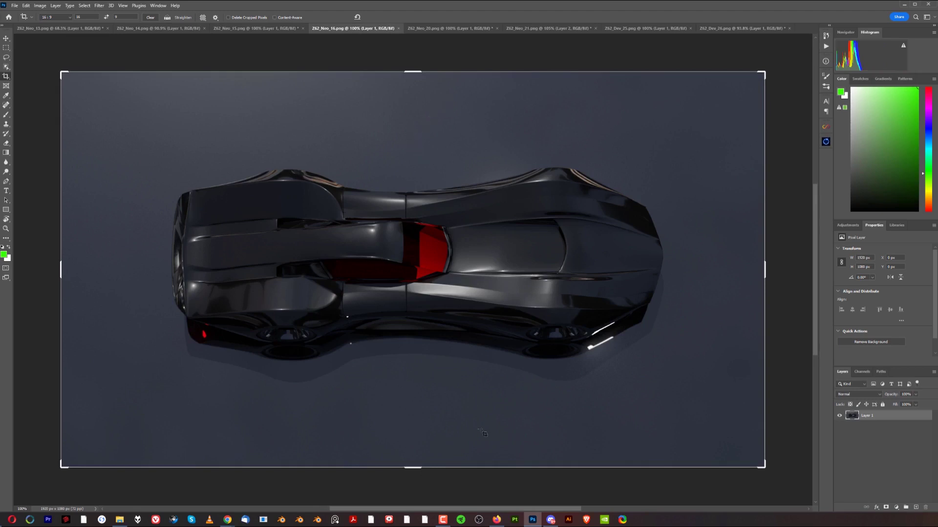
# Step: Bring Firefox forward and browse the ArtStation portfolio from the bookmark
pyautogui.click(498, 521)
pyautogui.click(333, 146)
pyautogui.moveTo(412, 32); pyautogui.dragTo(367, 27)
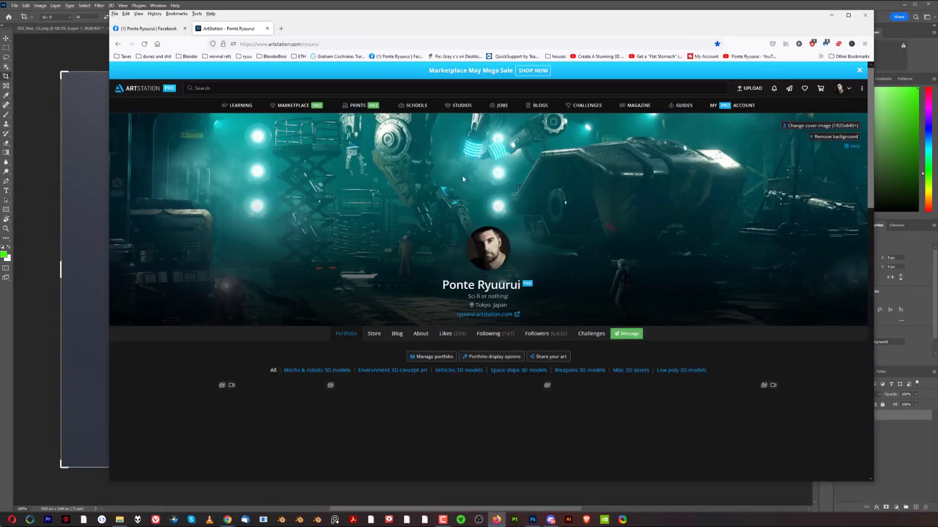
pyautogui.scroll(-6, 578, 262)
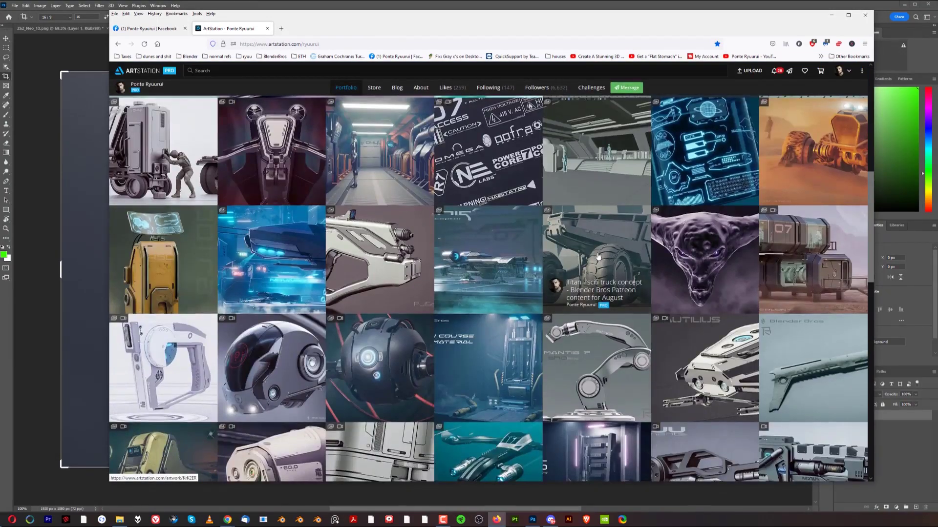
pyautogui.scroll(-5, 578, 261)
pyautogui.scroll(6, 550, 270)
pyautogui.scroll(3, 550, 270)
# Step: Open the OXYL Kinetics – Explorer truck concept and scroll to its second image
pyautogui.click(550, 270)
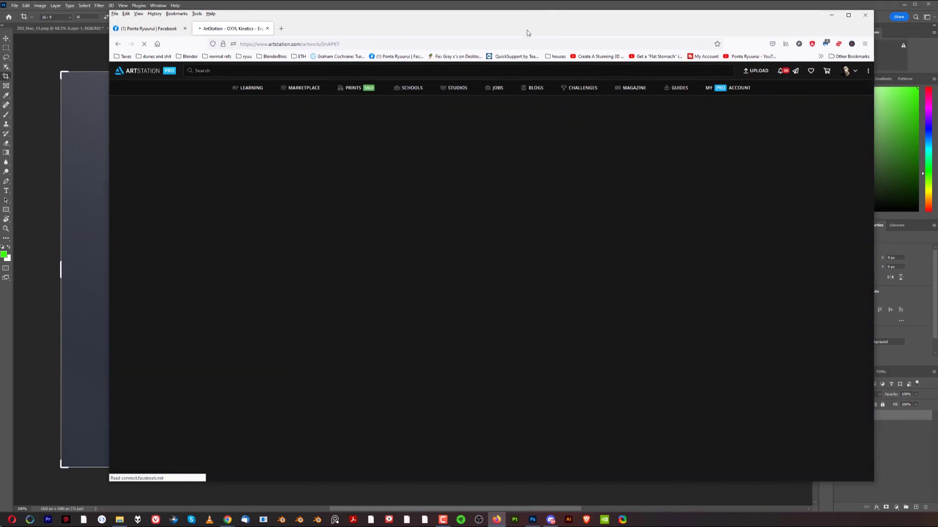
pyautogui.moveTo(531, 11); pyautogui.dragTo(502, 8)
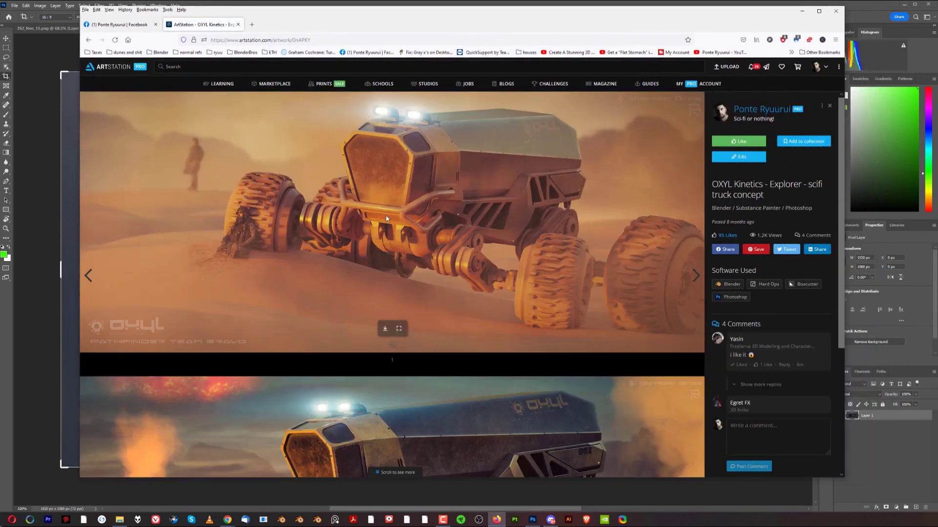
pyautogui.scroll(-4, 386, 218)
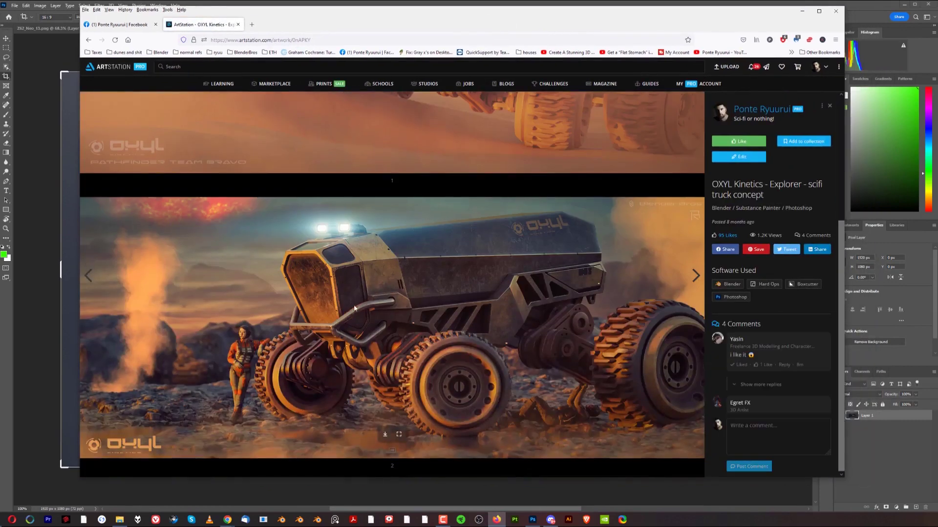
pyautogui.scroll(4, 305, 293)
pyautogui.scroll(-4, 497, 292)
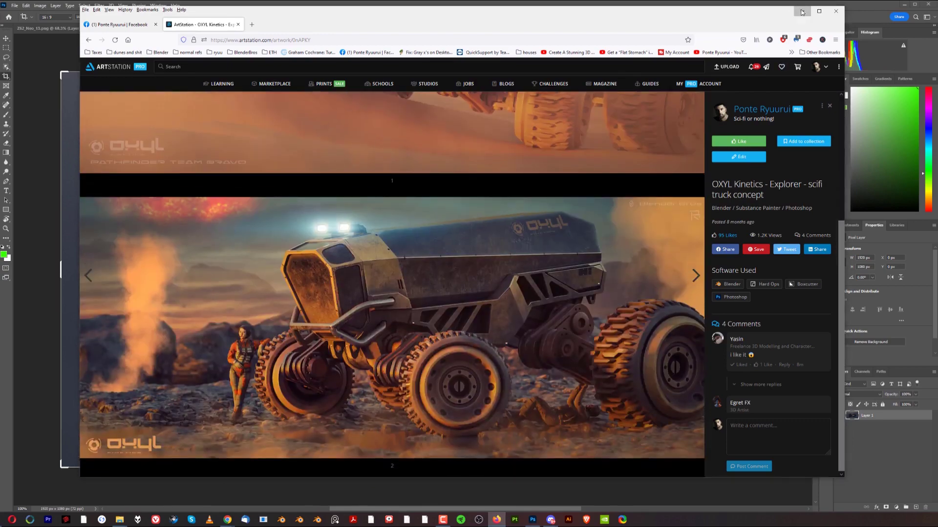
# Step: Minimize Firefox and step through the Z62_Neo tabs until Z62_Neo_21 is active
pyautogui.click(802, 11)
pyautogui.click(245, 29)
pyautogui.click(125, 28)
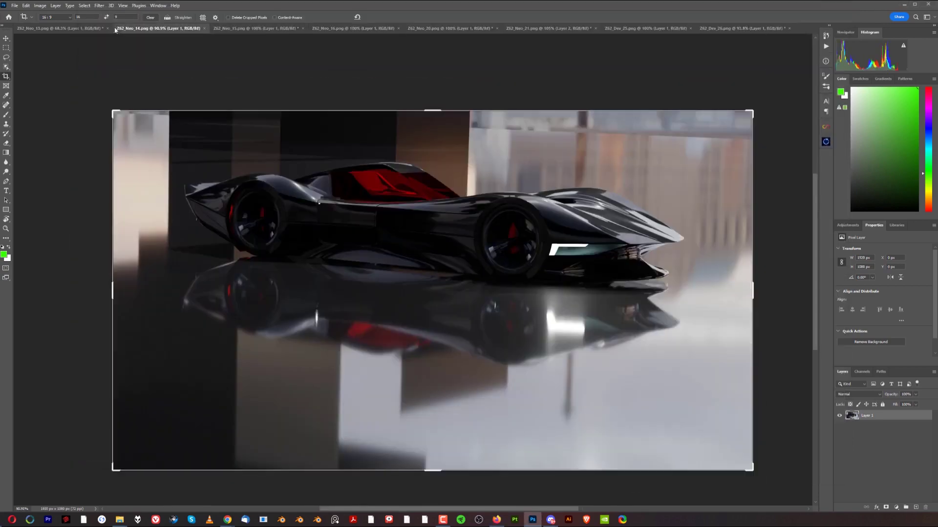
pyautogui.click(77, 31)
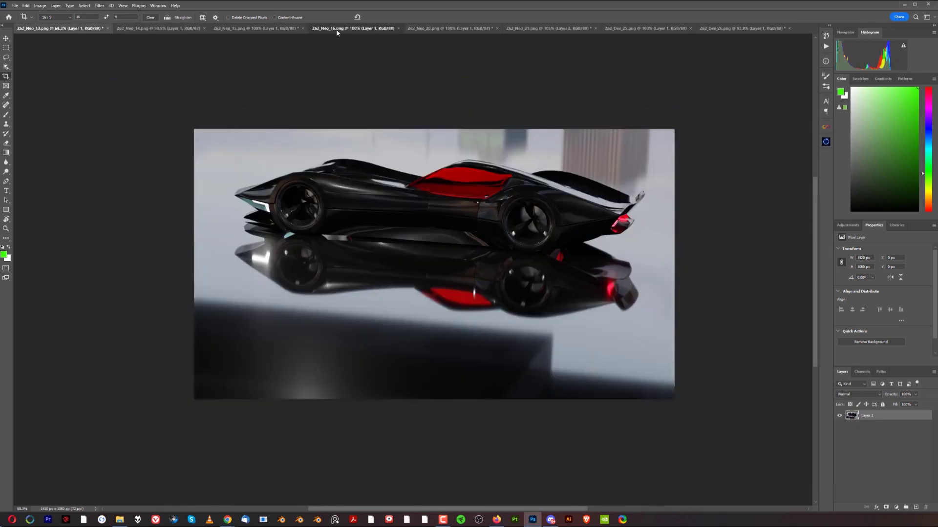
pyautogui.click(352, 29)
pyautogui.click(462, 28)
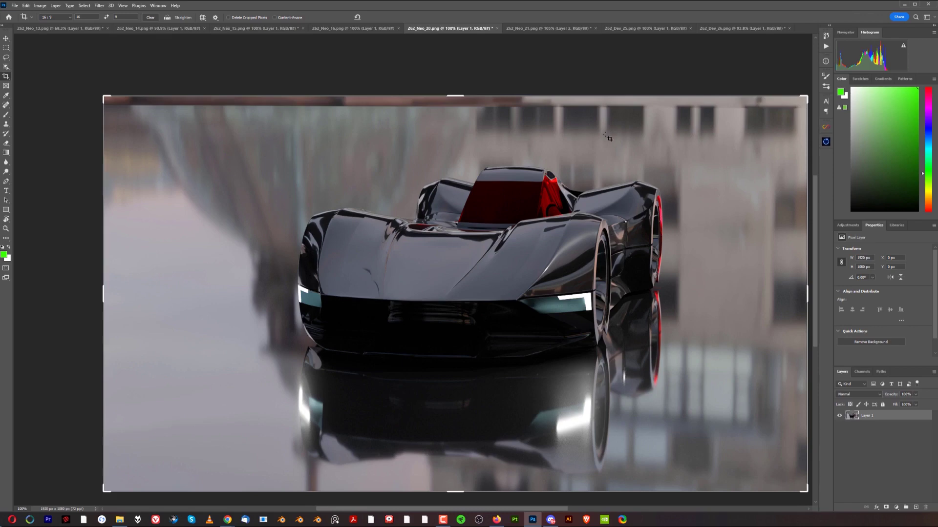
pyautogui.click(578, 27)
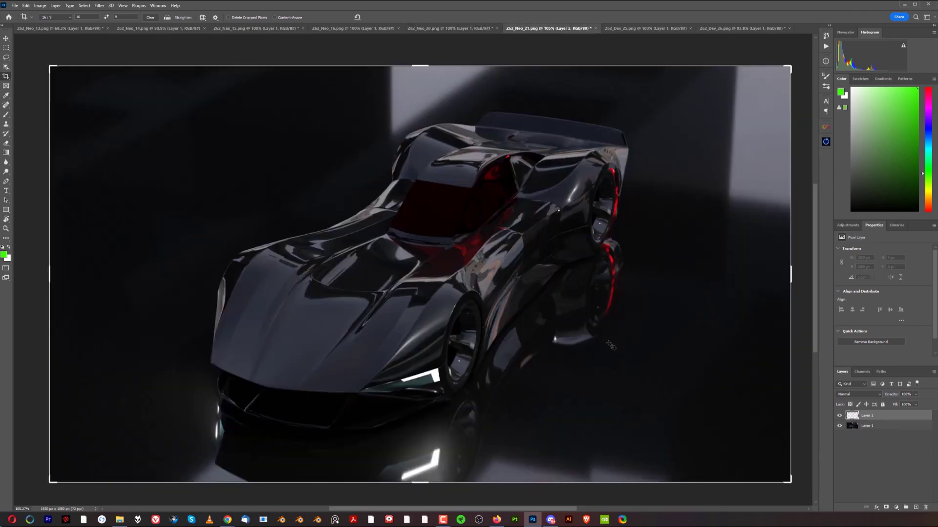
# Step: Shift the Z62_Neo_21 car right and up in the crop, apply it, and open Z62_Dev_25
pyautogui.click(494, 236)
pyautogui.moveTo(494, 236); pyautogui.dragTo(526, 242)
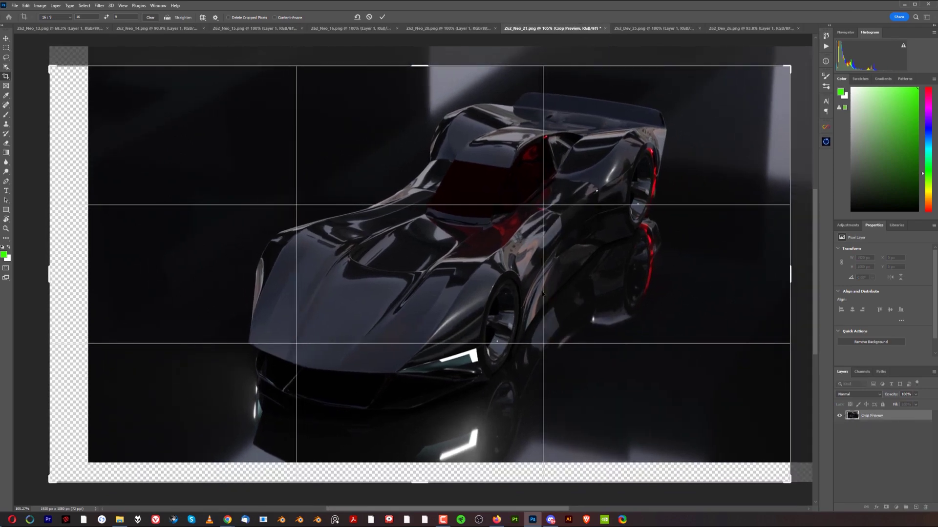
pyautogui.press('Return')
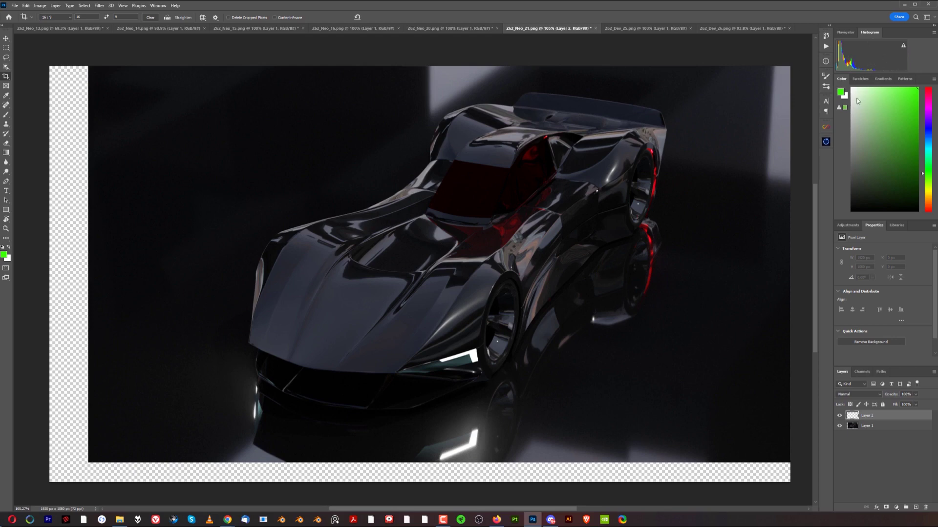
pyautogui.click(645, 28)
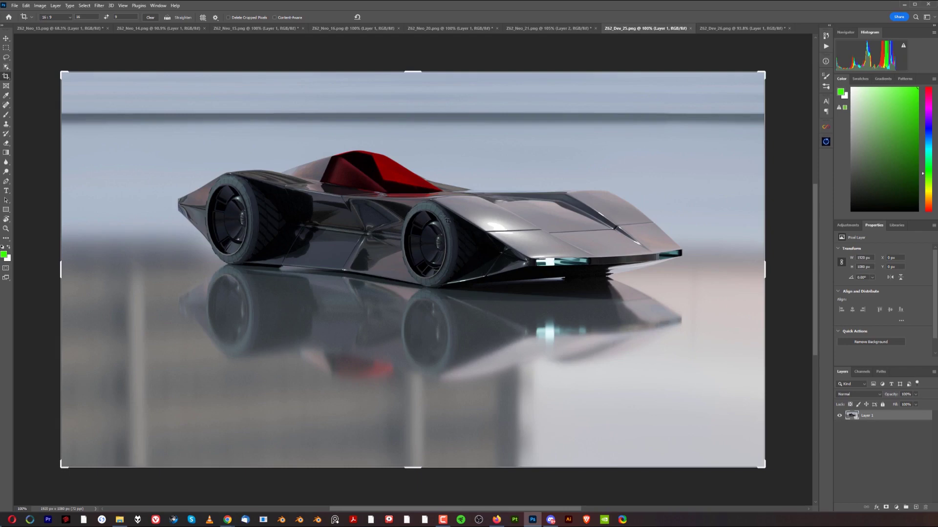
pyautogui.click(742, 29)
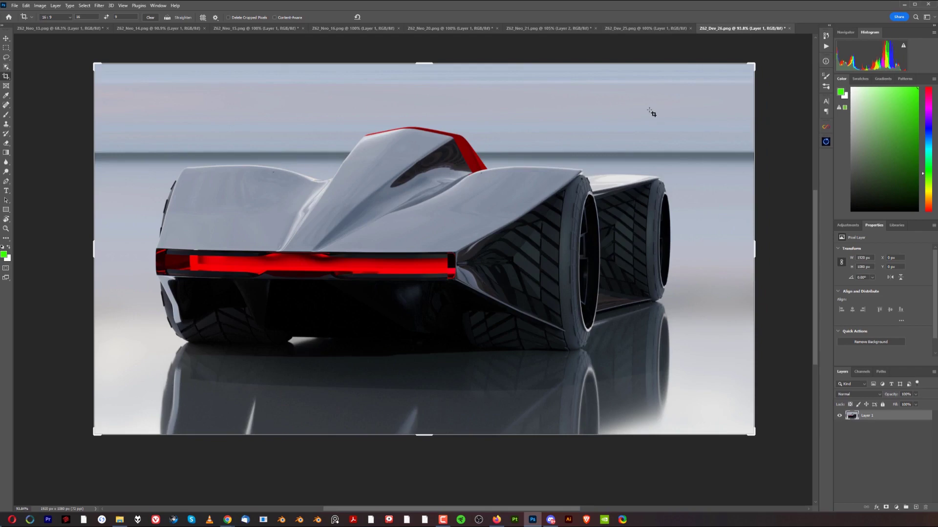
pyautogui.click(628, 30)
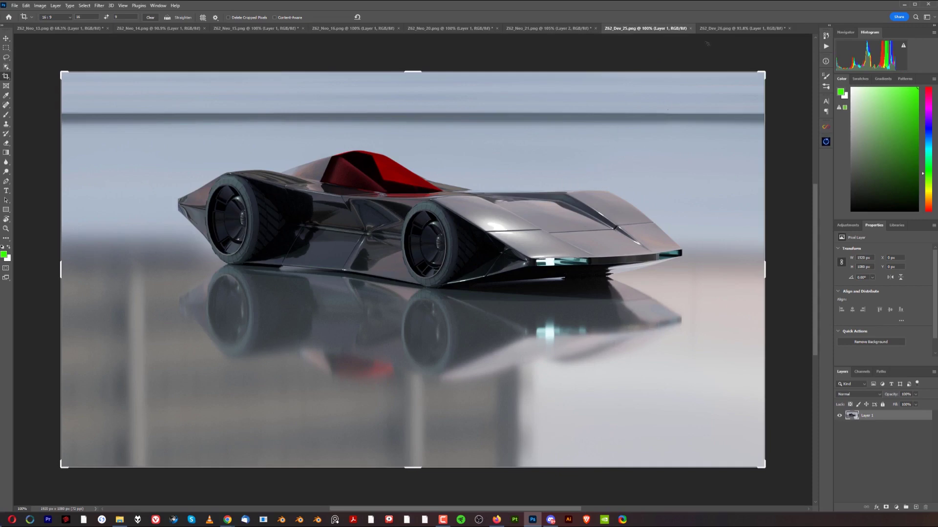
pyautogui.click(723, 29)
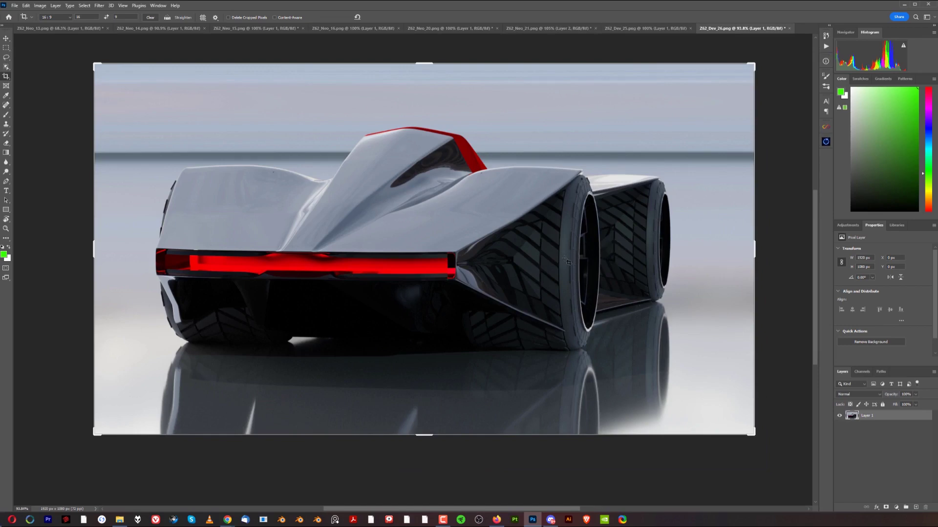
pyautogui.click(640, 29)
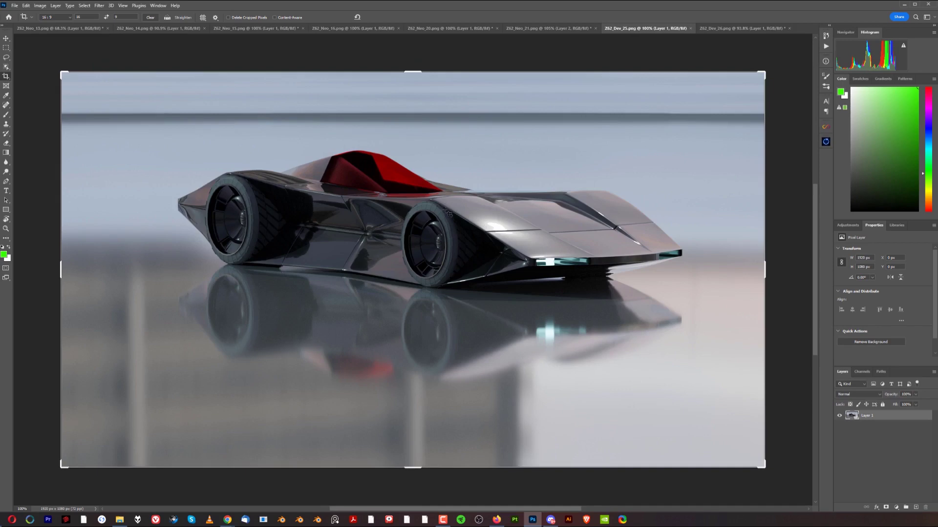
pyautogui.click(742, 28)
pyautogui.click(646, 28)
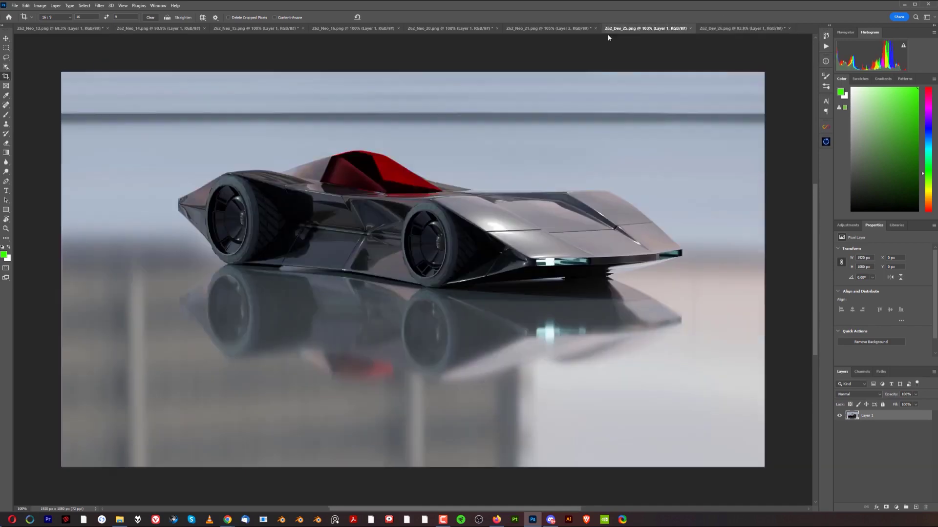
pyautogui.click(549, 29)
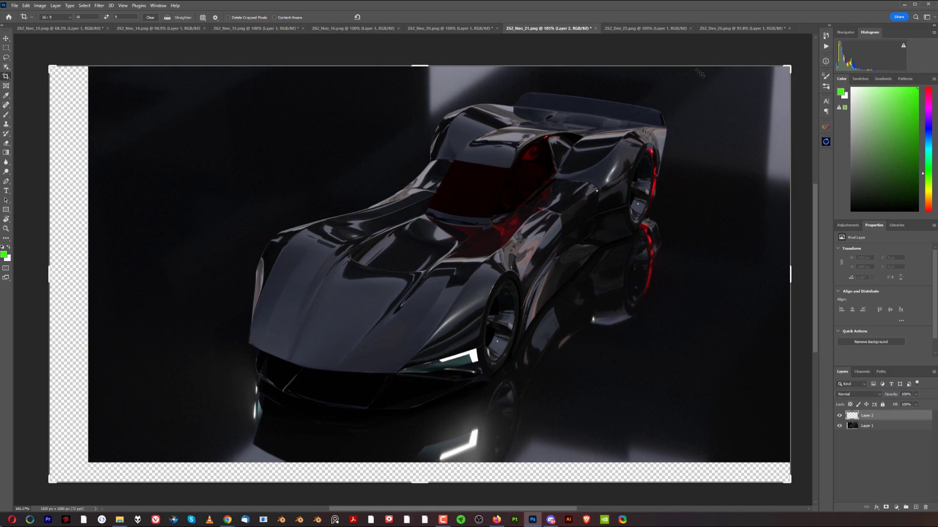
pyautogui.click(665, 29)
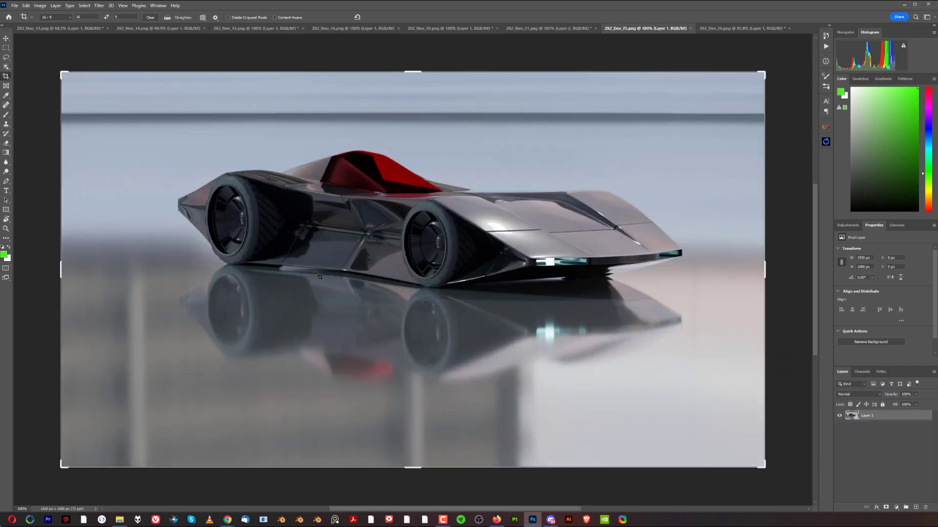
pyautogui.click(535, 28)
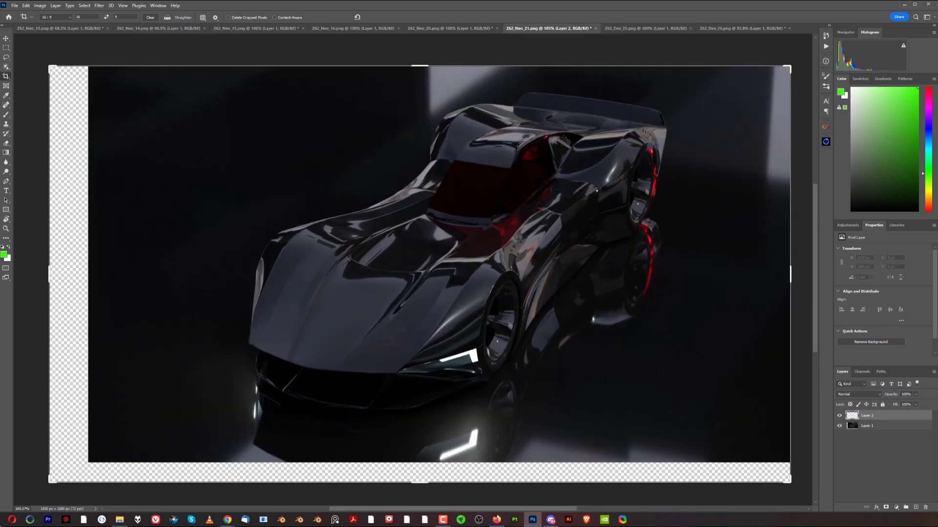
pyautogui.click(637, 30)
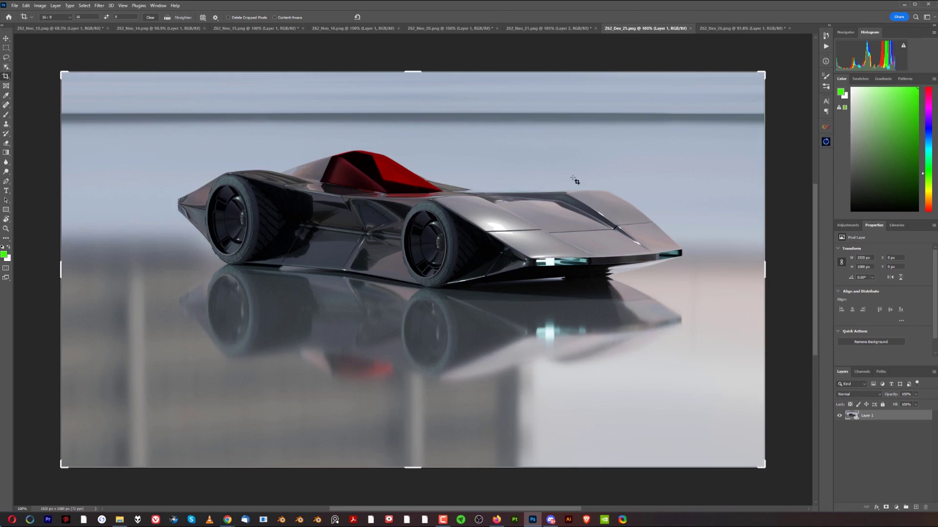
pyautogui.press('Return')
pyautogui.press('b')
pyautogui.click(334, 28)
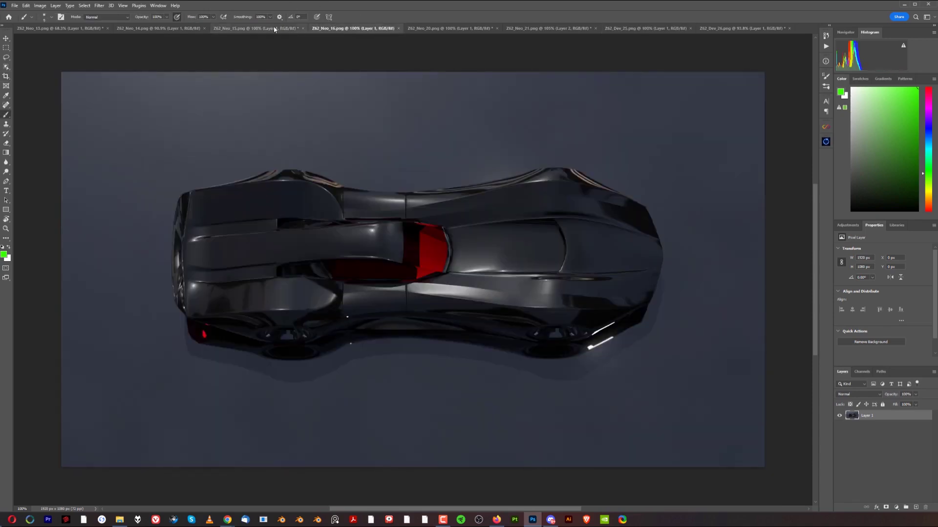
pyautogui.click(273, 28)
pyautogui.click(196, 28)
pyautogui.hotkey('ctrl', 'shift', 'Tab')
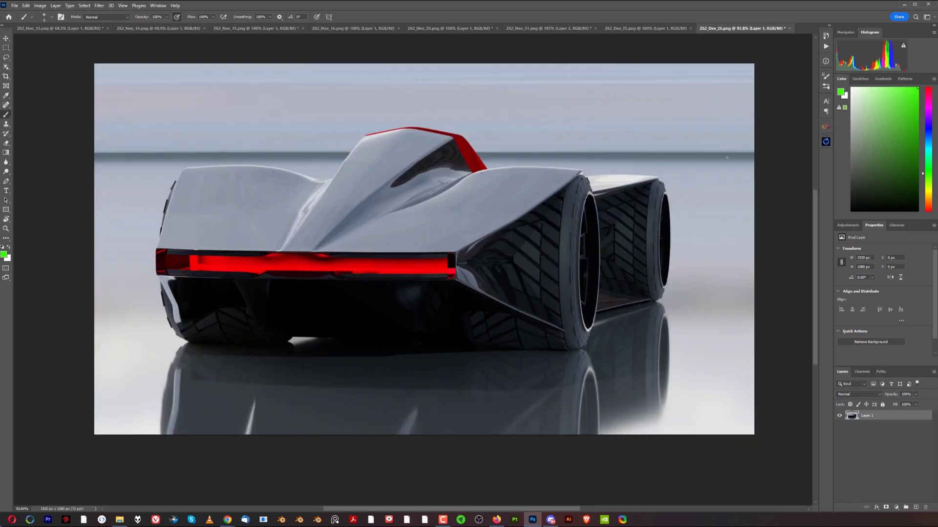
pyautogui.click(631, 27)
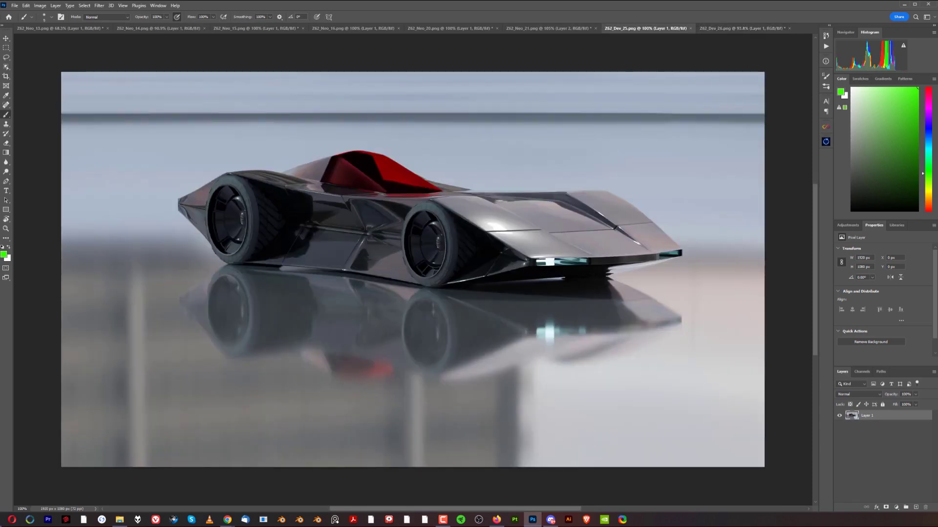
# Step: Marquee-select the full-width top band and Content-Aware Fill it onto a new layer
pyautogui.click(9, 47)
pyautogui.moveTo(65, 66); pyautogui.dragTo(779, 128)
pyautogui.click(26, 6)
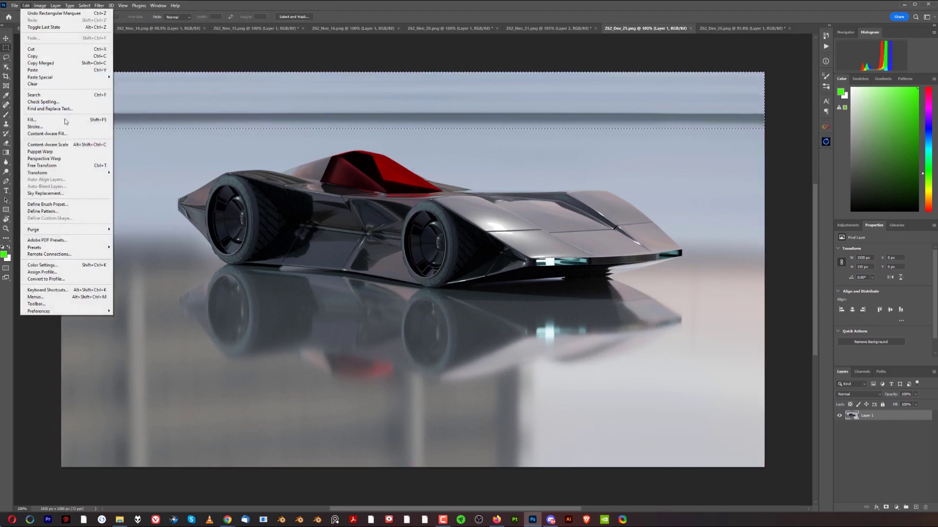
pyautogui.click(48, 134)
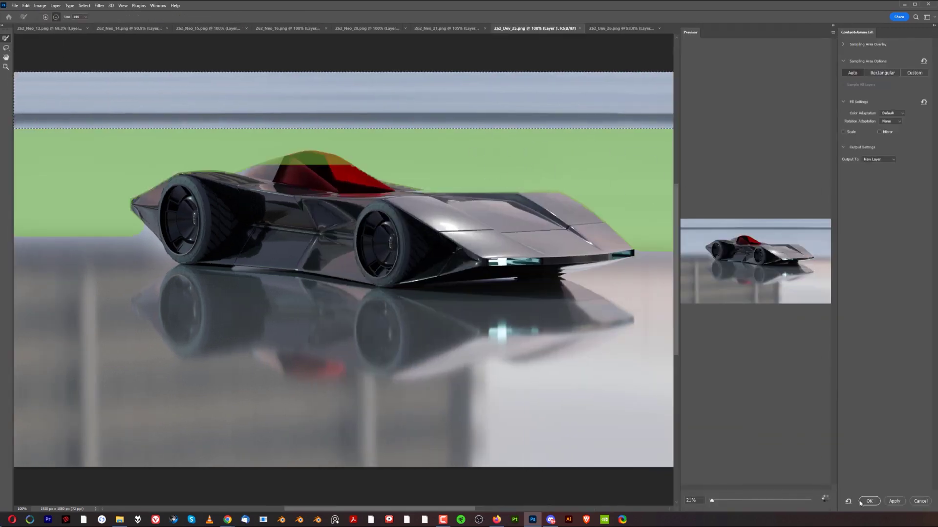
pyautogui.click(870, 501)
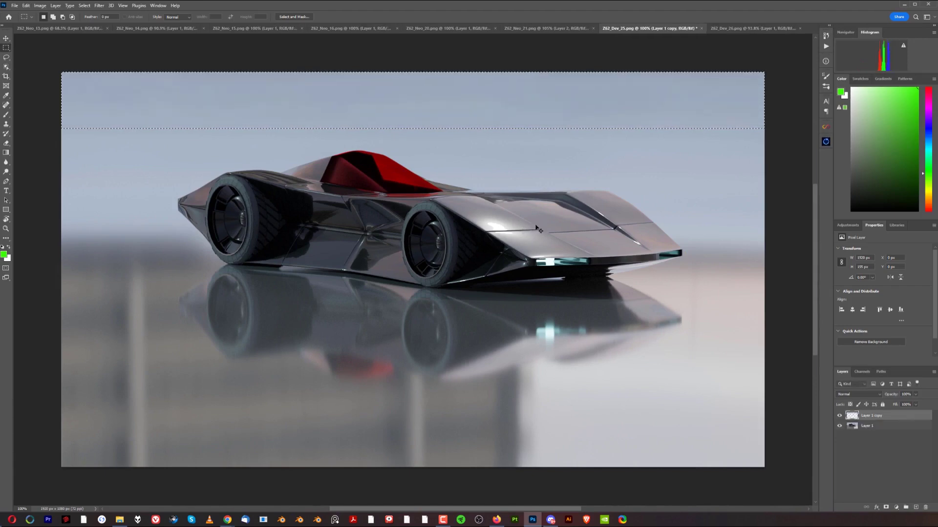
# Step: Tighten the 16:9 crop from the top-right corner, reposition the silver car inside it, and commit
pyautogui.click(5, 77)
pyautogui.moveTo(442, 140); pyautogui.dragTo(425, 183)
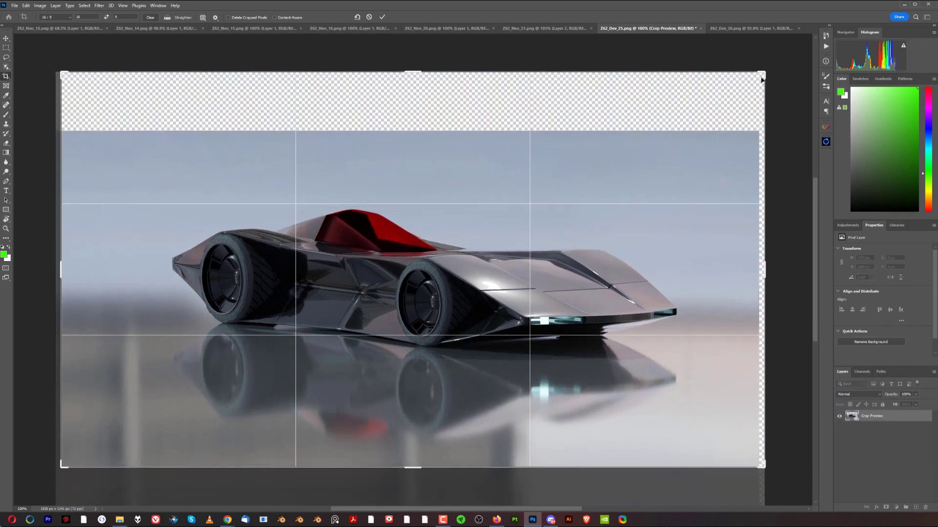
pyautogui.moveTo(763, 79); pyautogui.dragTo(733, 67)
pyautogui.moveTo(482, 209); pyautogui.dragTo(411, 268)
pyautogui.moveTo(729, 95); pyautogui.dragTo(728, 92)
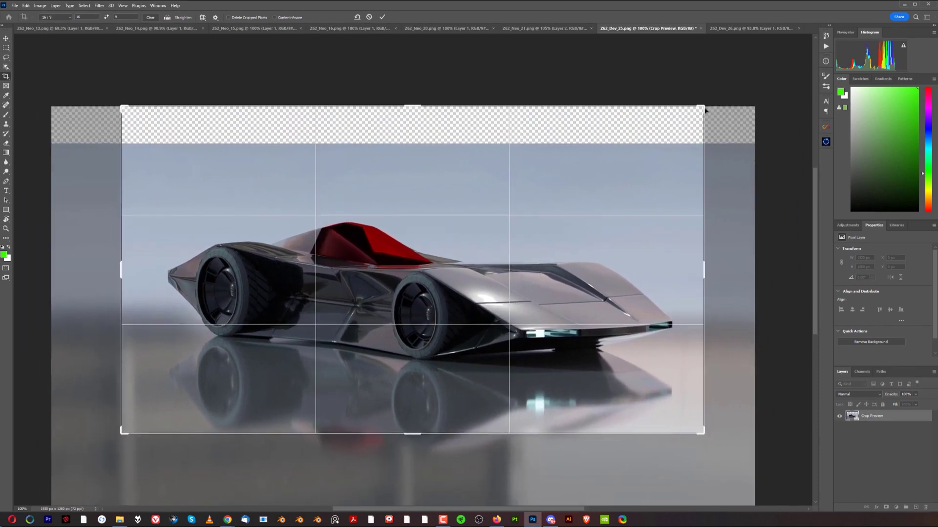
pyautogui.moveTo(498, 218); pyautogui.dragTo(511, 150)
pyautogui.moveTo(400, 217); pyautogui.dragTo(405, 241)
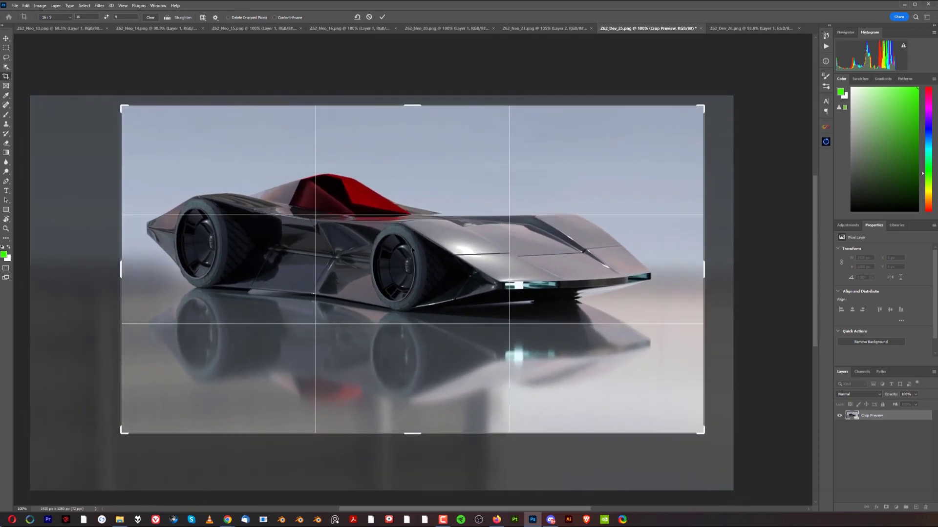
pyautogui.moveTo(324, 163); pyautogui.dragTo(325, 158)
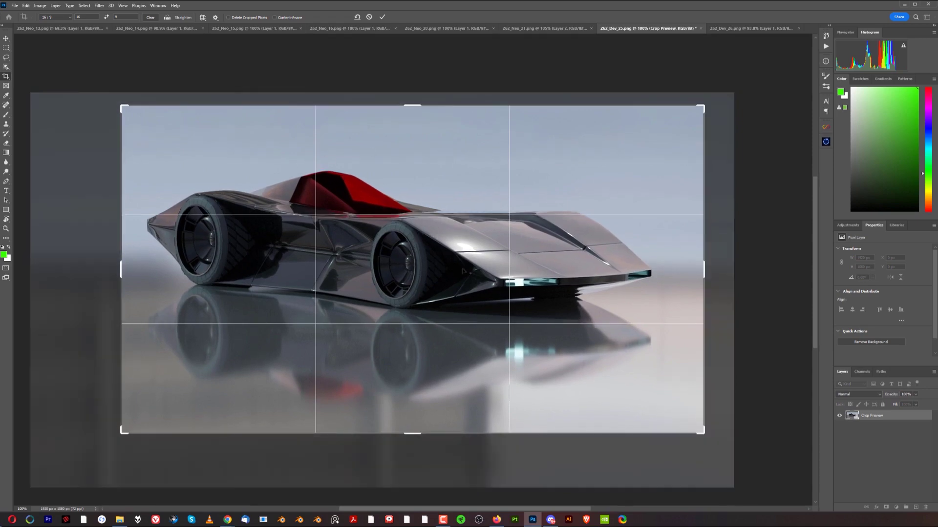
pyautogui.moveTo(449, 282); pyautogui.dragTo(450, 281)
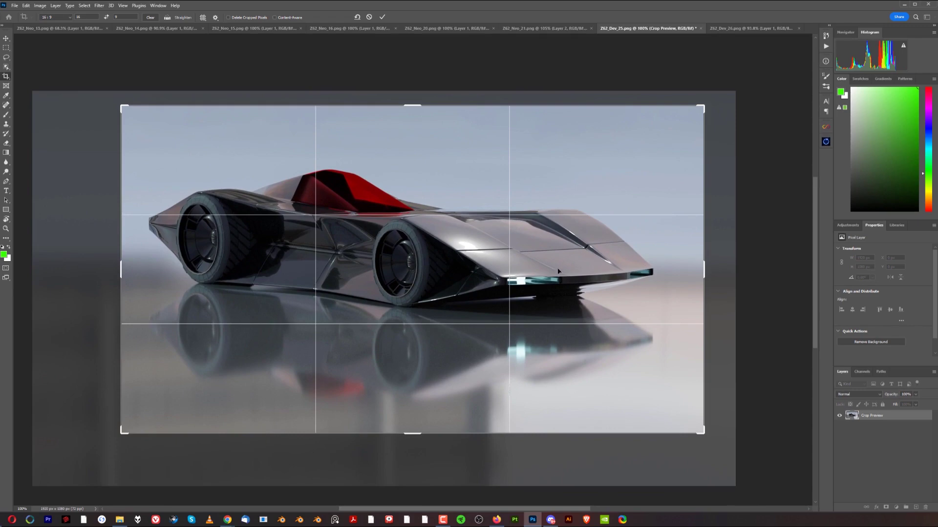
pyautogui.moveTo(528, 267); pyautogui.dragTo(521, 258)
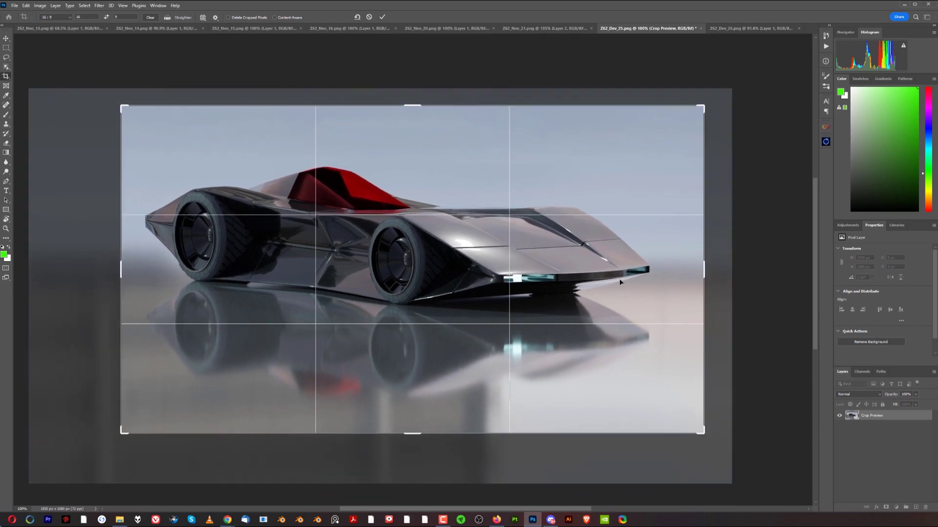
pyautogui.press('Return')
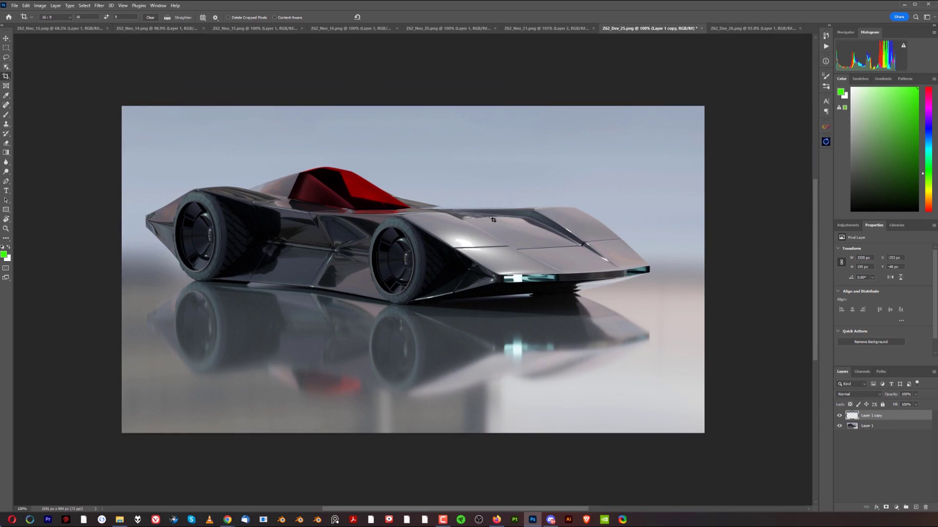
pyautogui.click(547, 29)
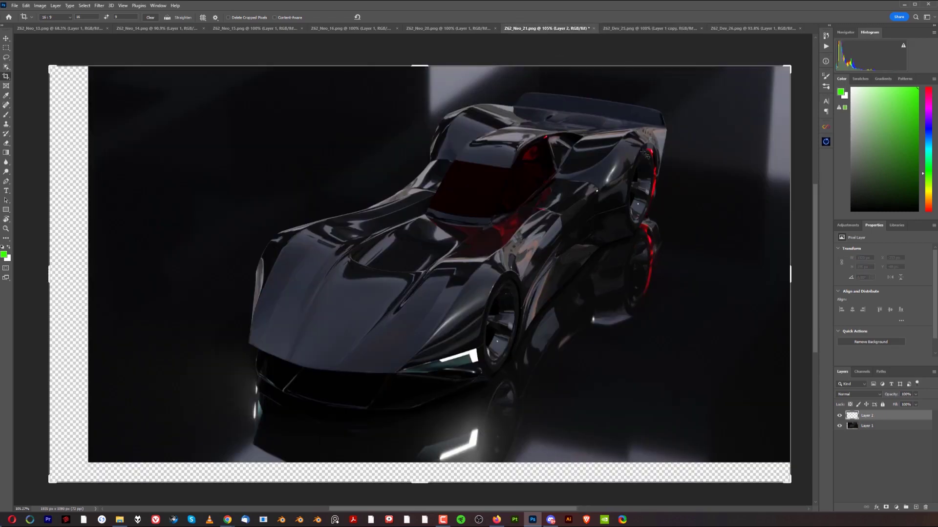
pyautogui.click(254, 28)
pyautogui.click(157, 28)
pyautogui.click(54, 30)
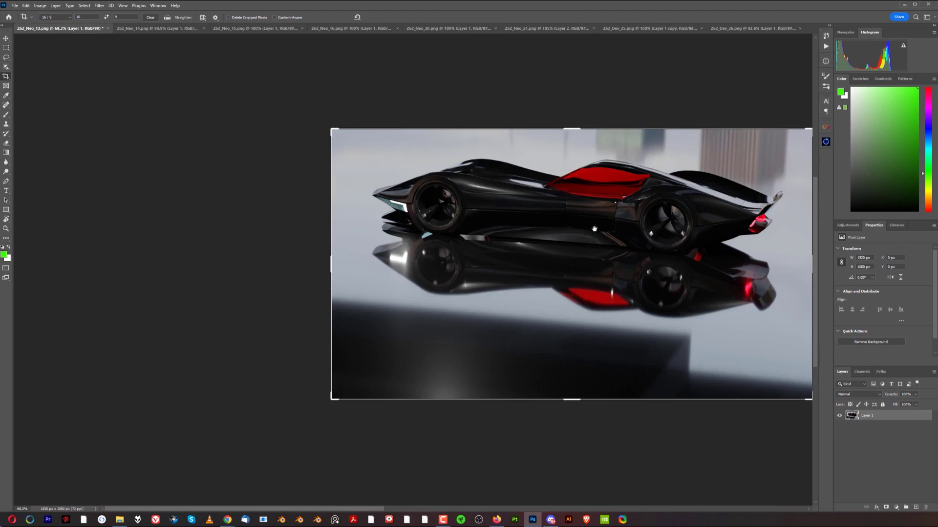
pyautogui.moveTo(576, 217); pyautogui.dragTo(440, 238)
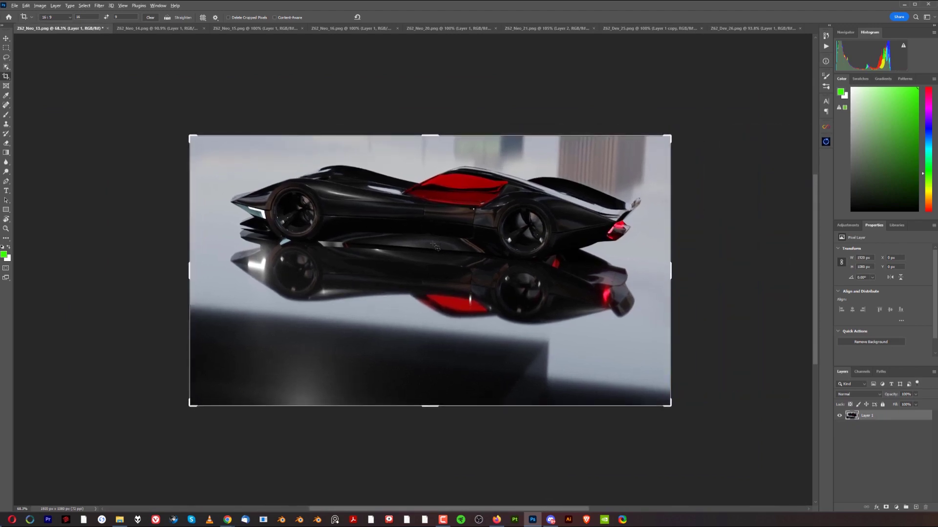
pyautogui.keyDown('alt'); pyautogui.scroll(2, 435, 247); pyautogui.keyUp('alt')
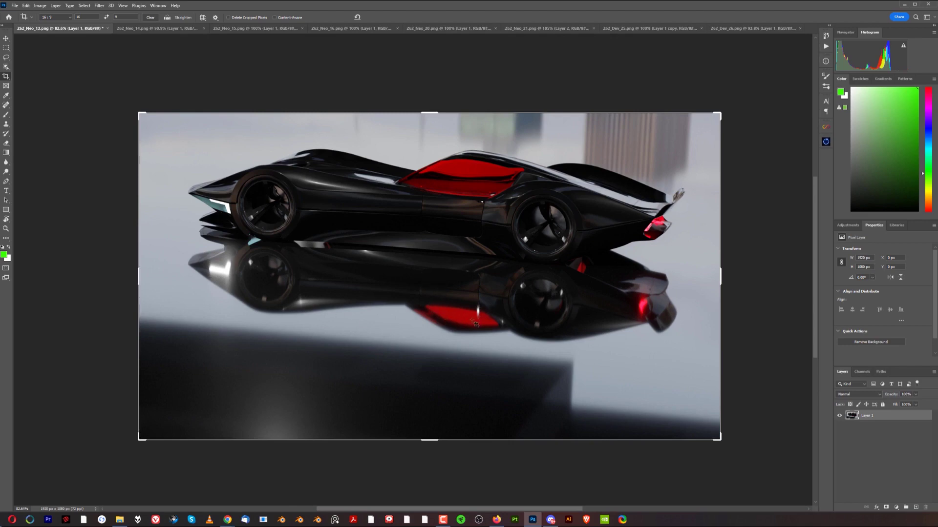
pyautogui.click(526, 29)
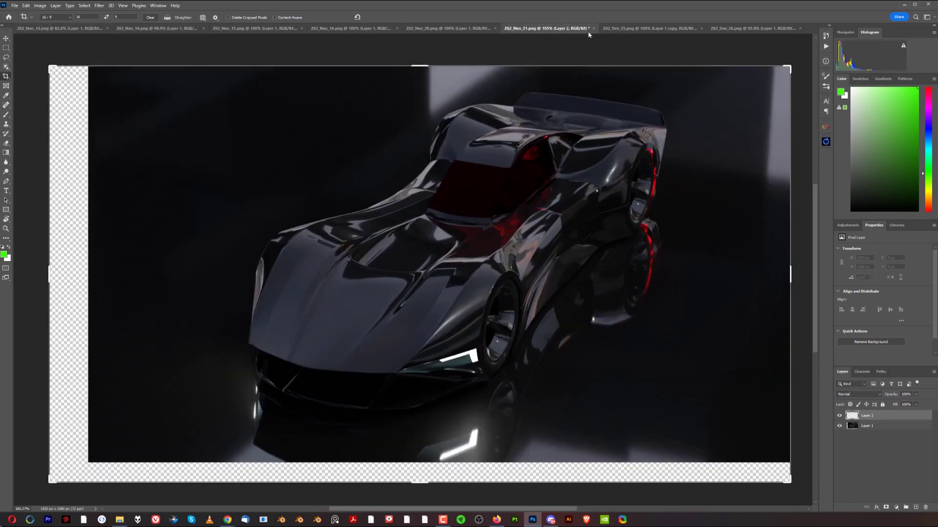
pyautogui.click(623, 29)
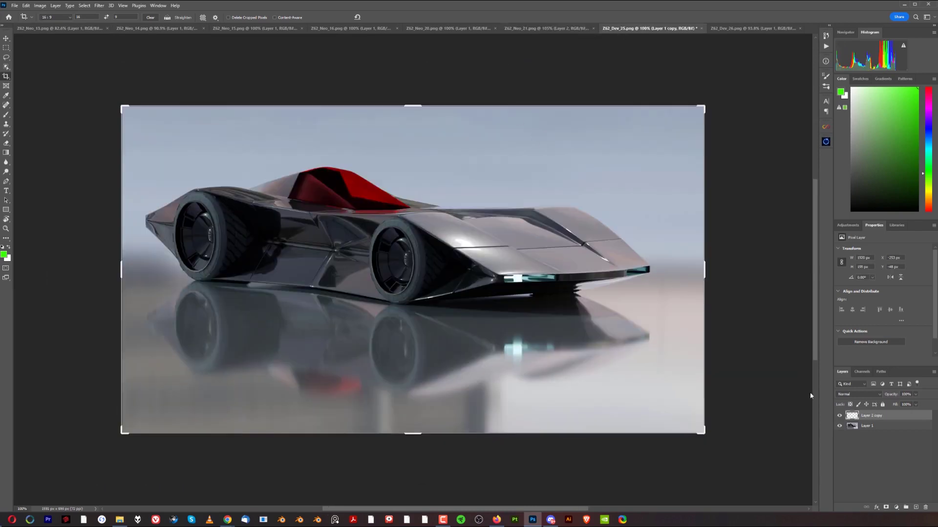
# Step: Create a random Infinite Color grade on Z62_Dev_25 and add Harmonize shadow and midtone layers
pyautogui.click(826, 128)
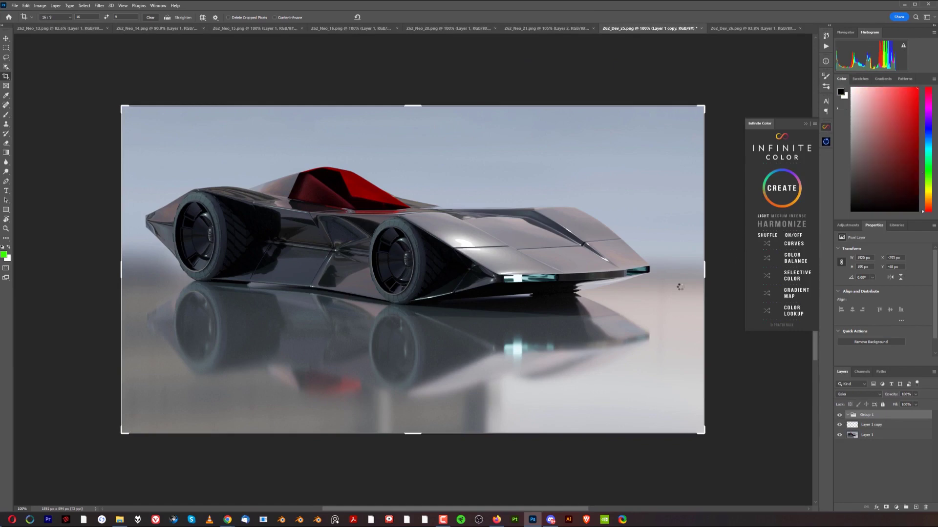
pyautogui.click(783, 190)
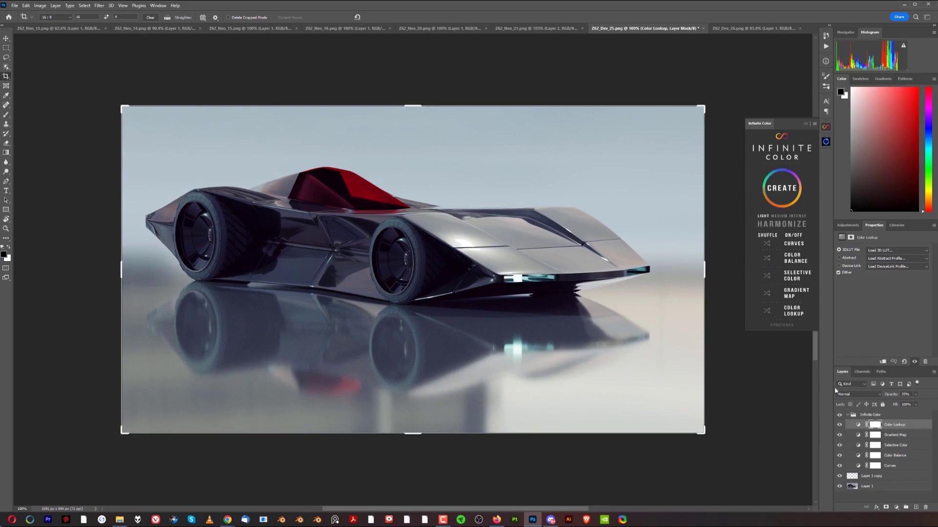
pyautogui.click(792, 228)
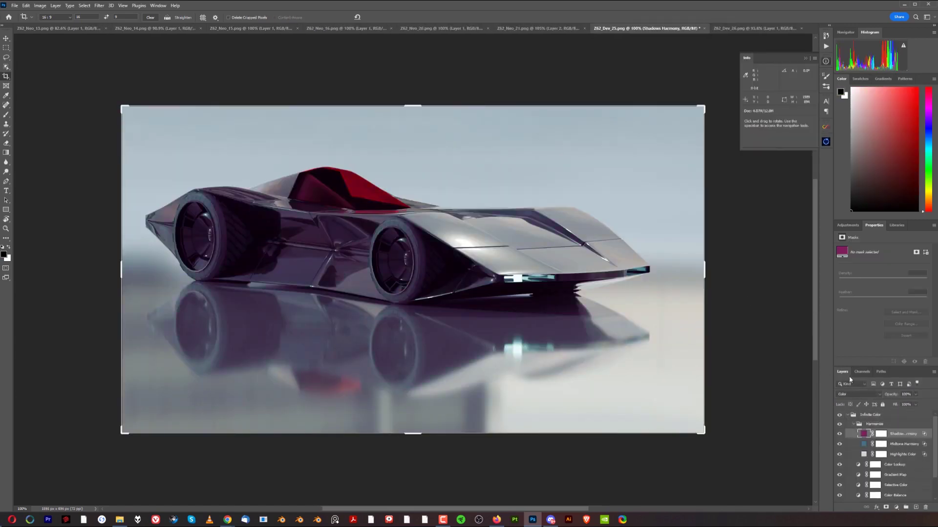
# Step: Hide and show the Infinite Color group to compare the purple-tinted silver car
pyautogui.click(840, 415)
pyautogui.click(839, 416)
pyautogui.moveTo(492, 260)
pyautogui.mouseDown()
pyautogui.moveTo(468, 200)
pyautogui.moveTo(489, 251)
pyautogui.mouseUp()
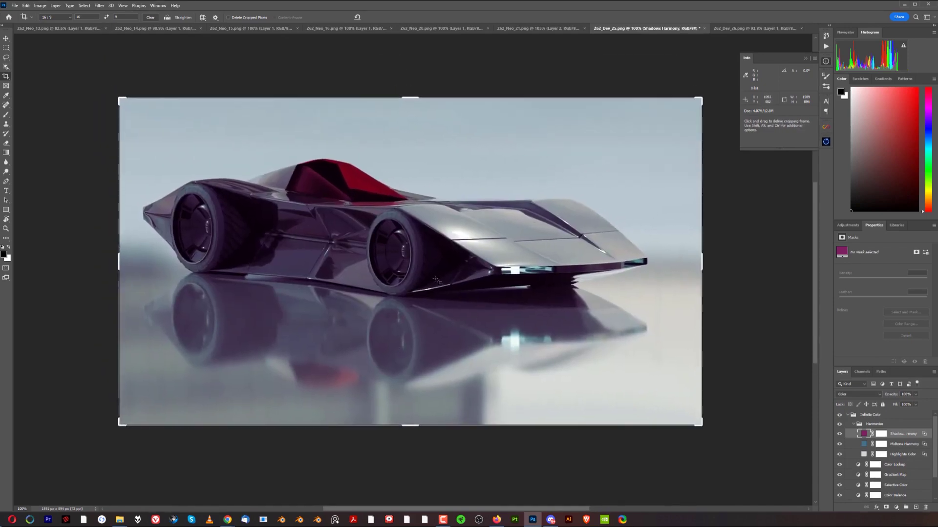